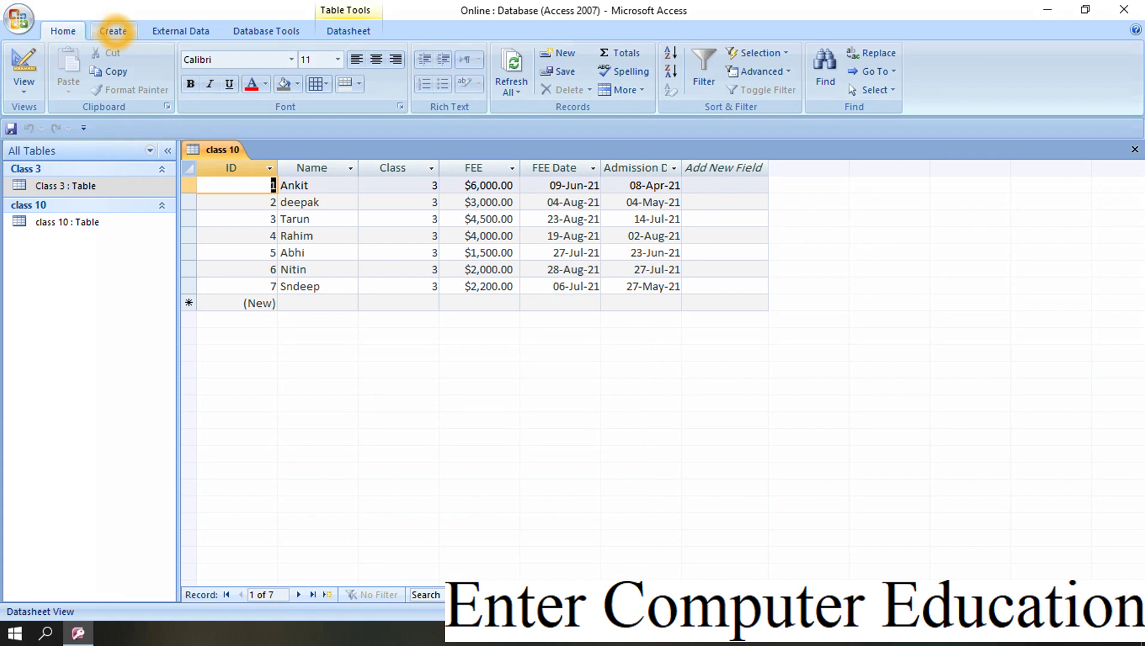
Start a new query using the Simple Query Wizard
left_click(113, 31)
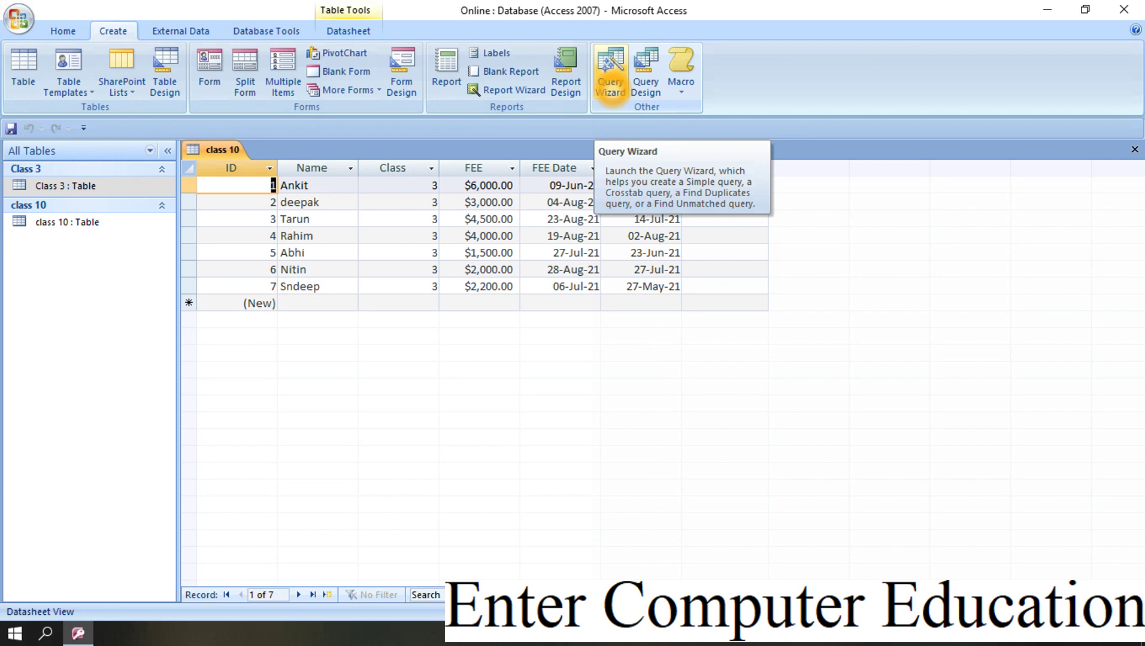
left_click(610, 75)
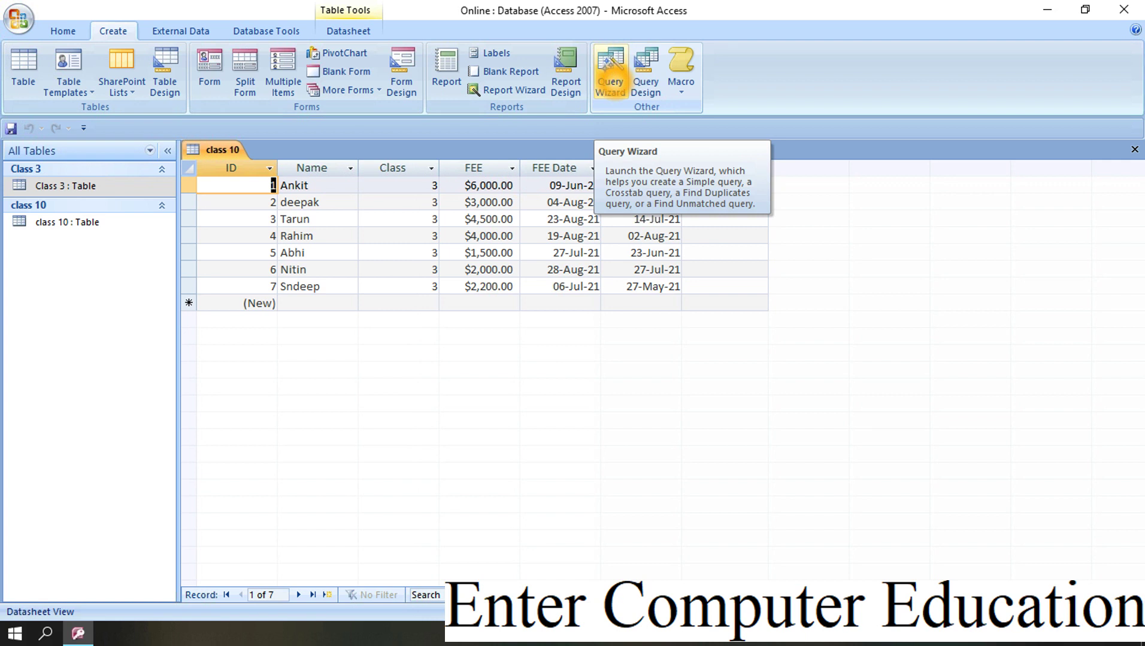
left_click(610, 66)
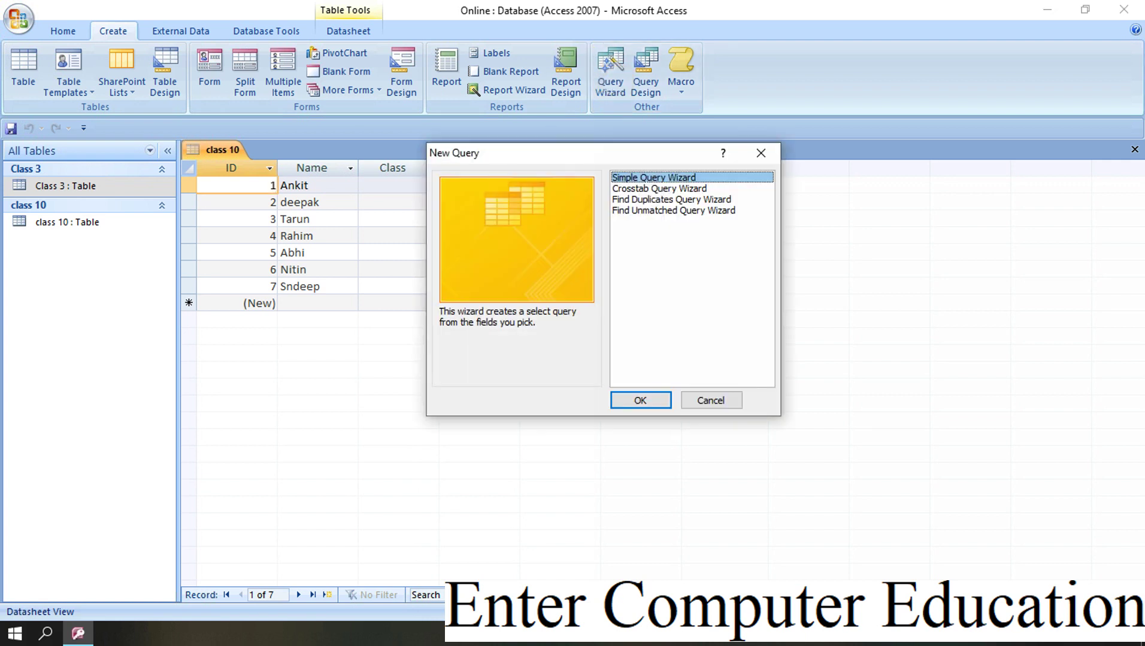
left_click_drag(581, 153, 506, 211)
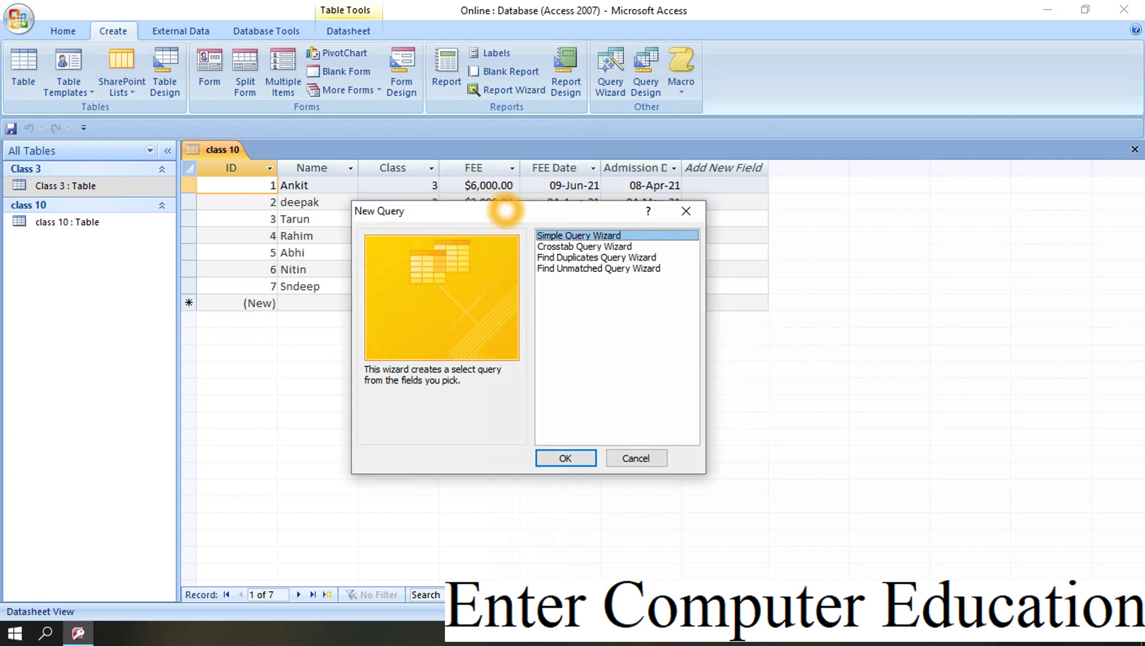
left_click(615, 235)
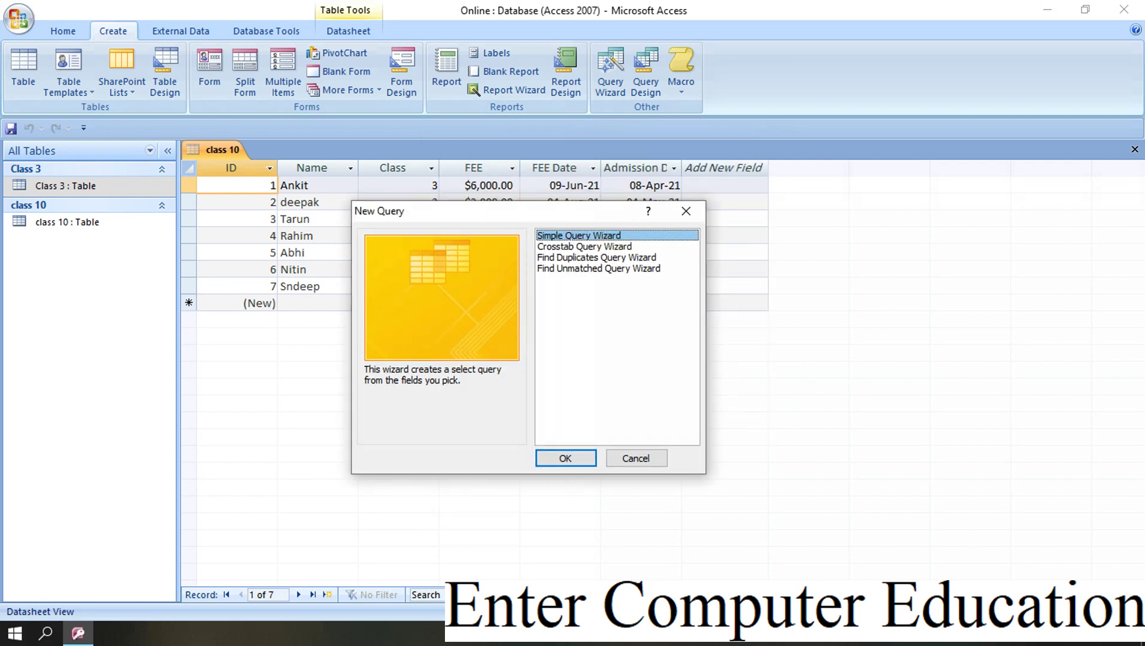
left_click(678, 305)
left_click(546, 239)
left_click(574, 240)
left_click(614, 239)
left_click(617, 238)
left_click(566, 458)
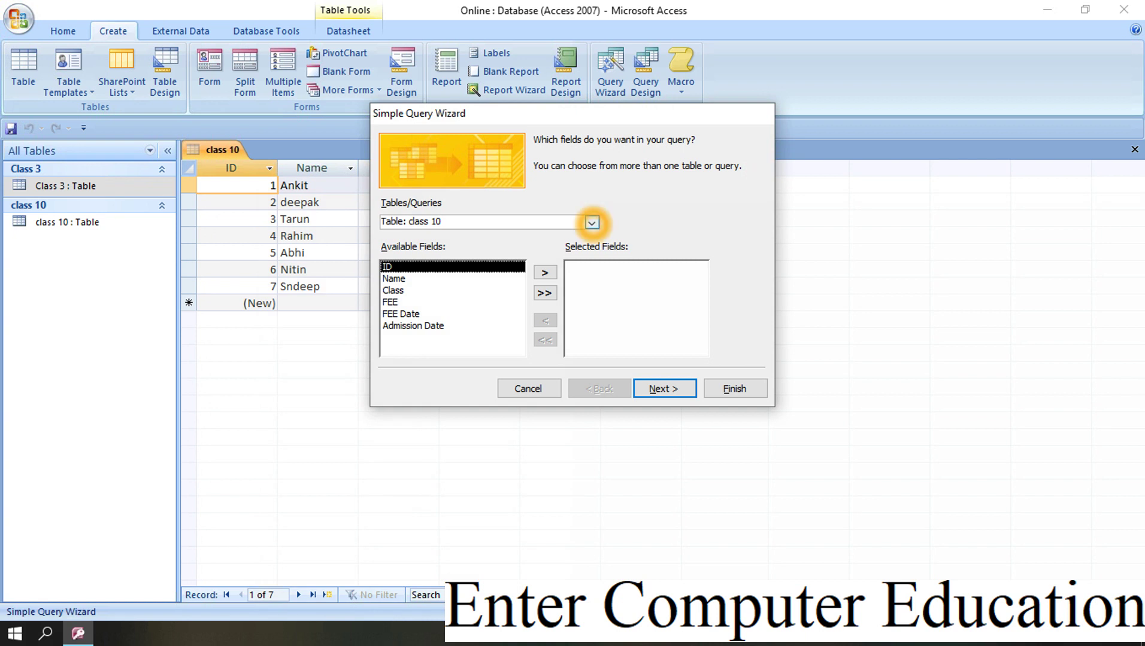
Choose the class 10 table as the query's source and move the wizard clear of the table's first records
left_click(591, 223)
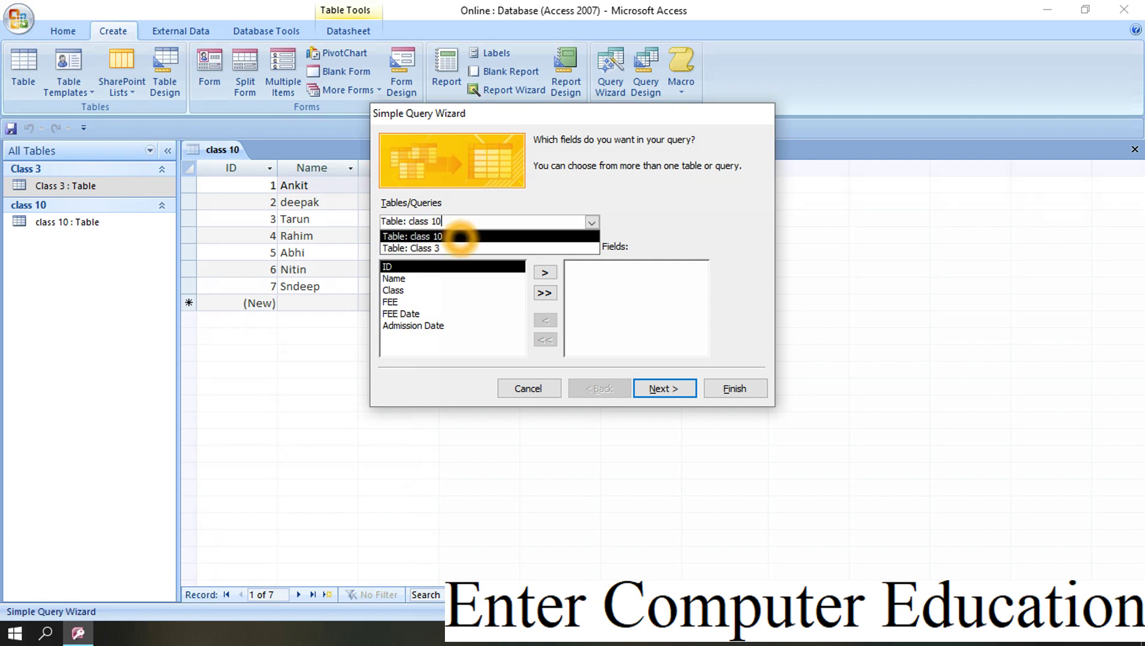
left_click(460, 237)
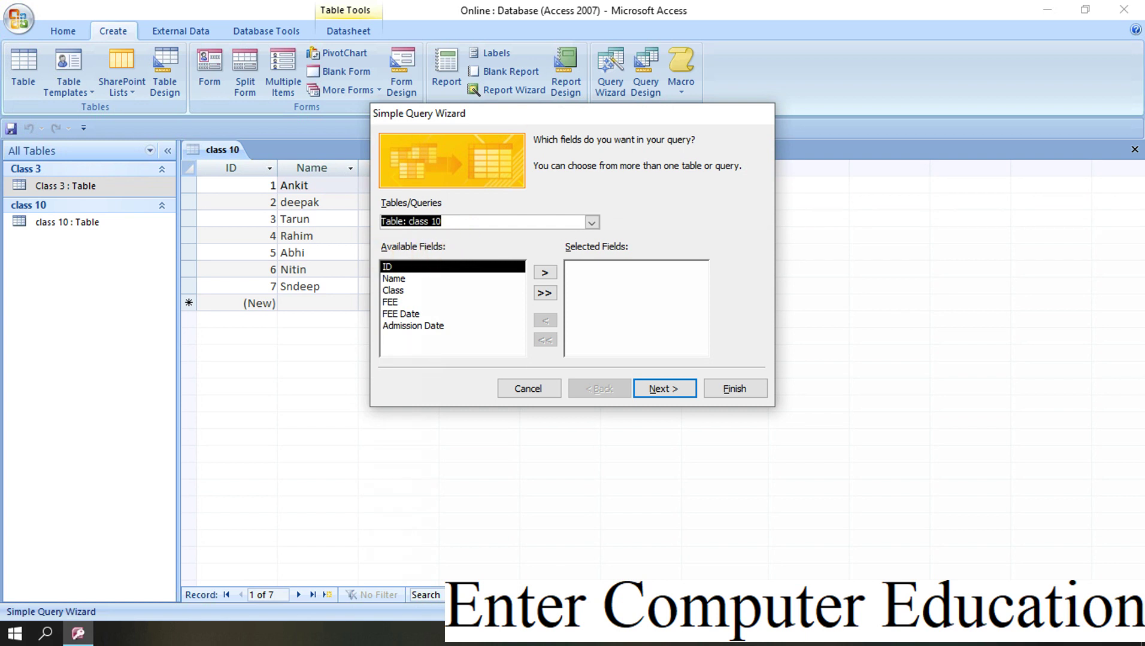
left_click_drag(542, 112, 465, 240)
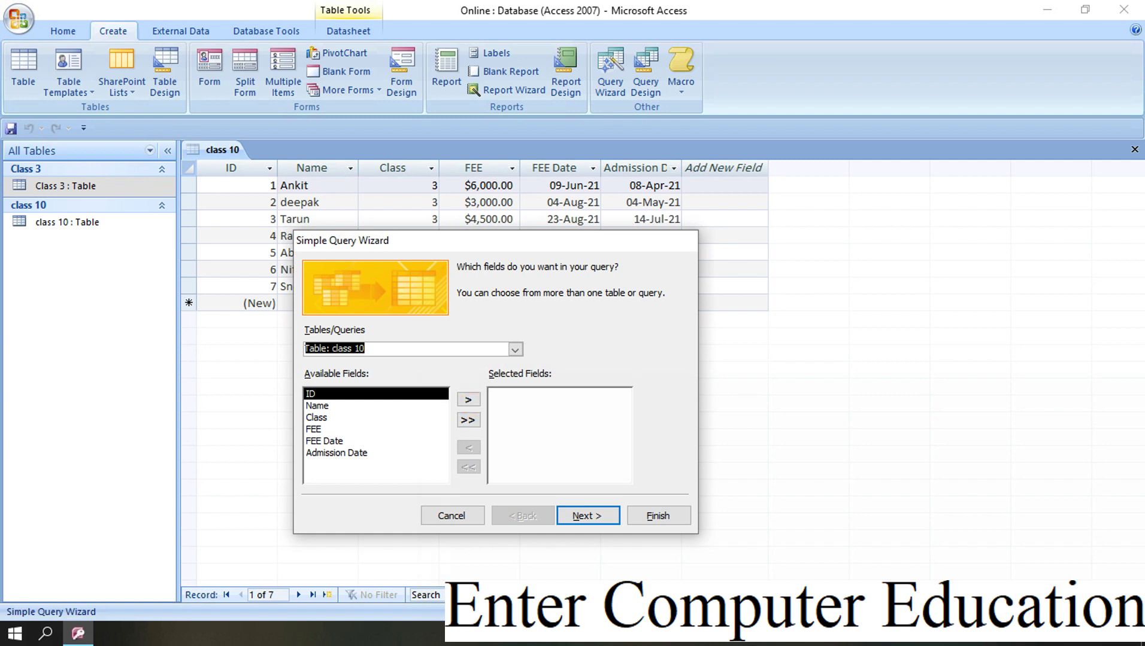
Try adding the Name, Class and FEE fields to the query one at a time, and remove them again individually
left_click(346, 407)
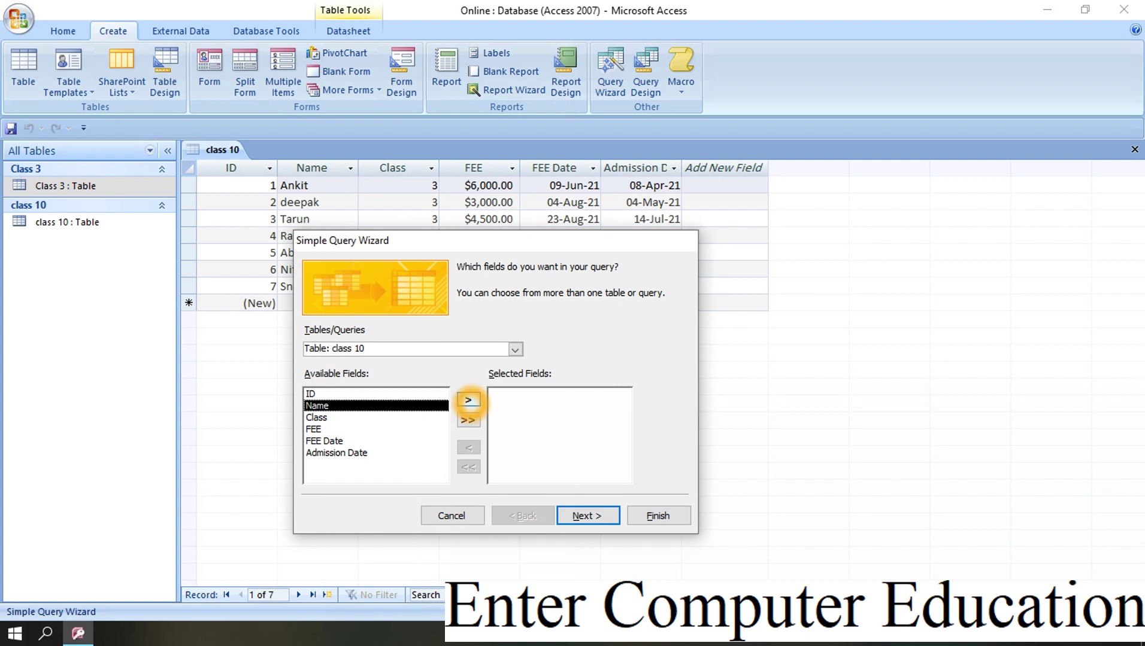
left_click(468, 400)
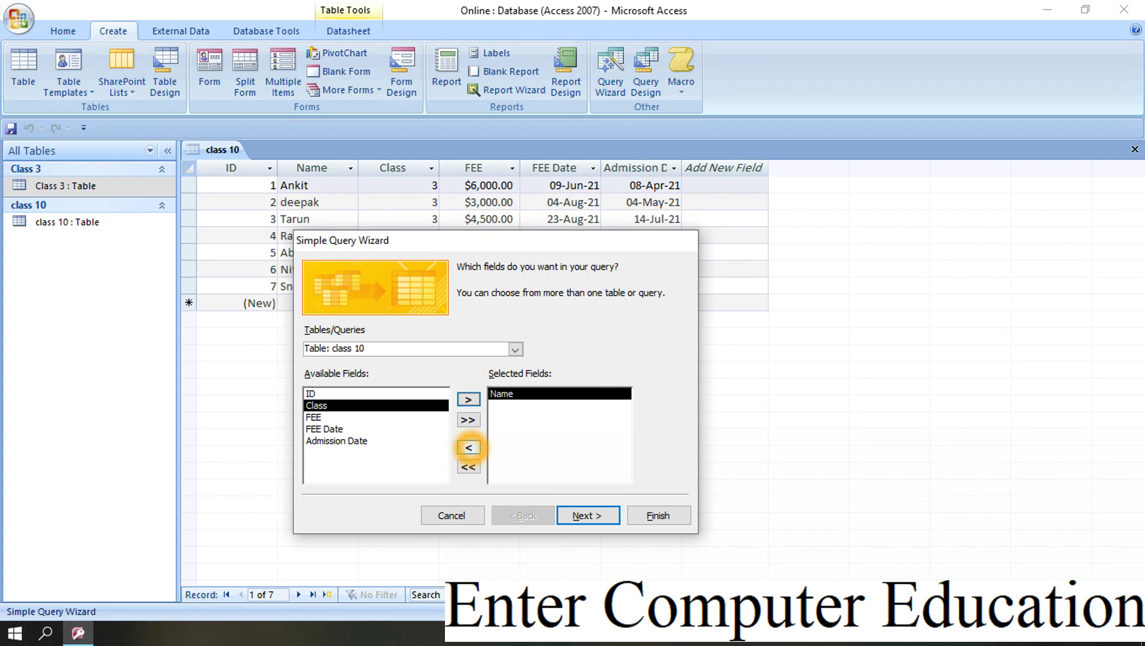
left_click(468, 448)
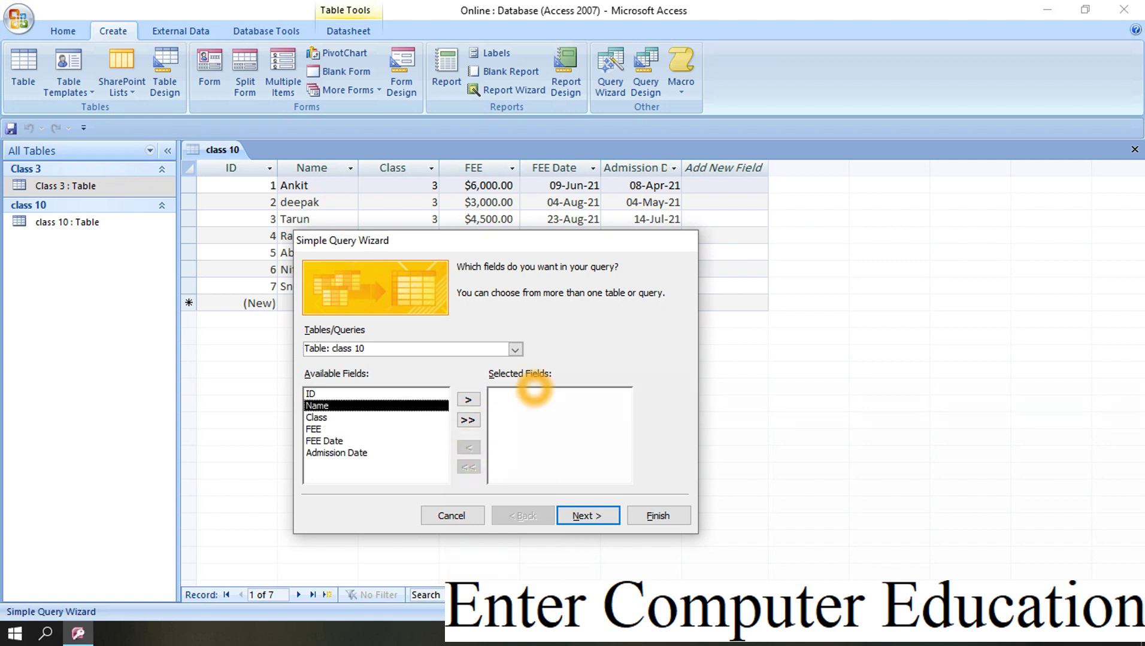
left_click(468, 400)
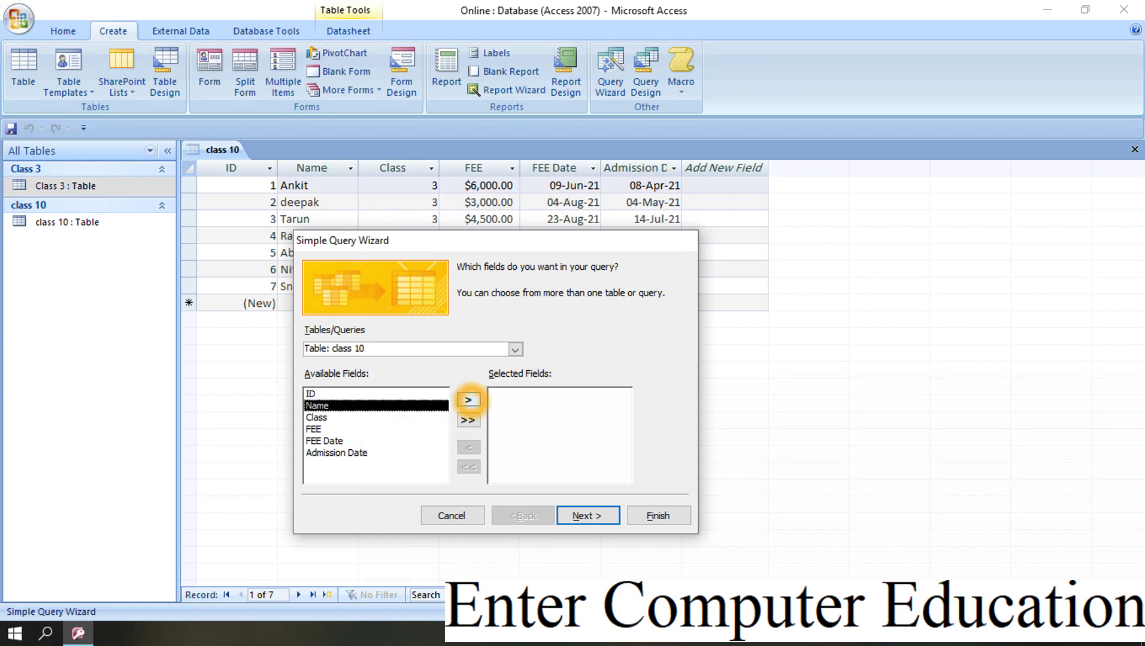
left_click(468, 400)
left_click(468, 400)
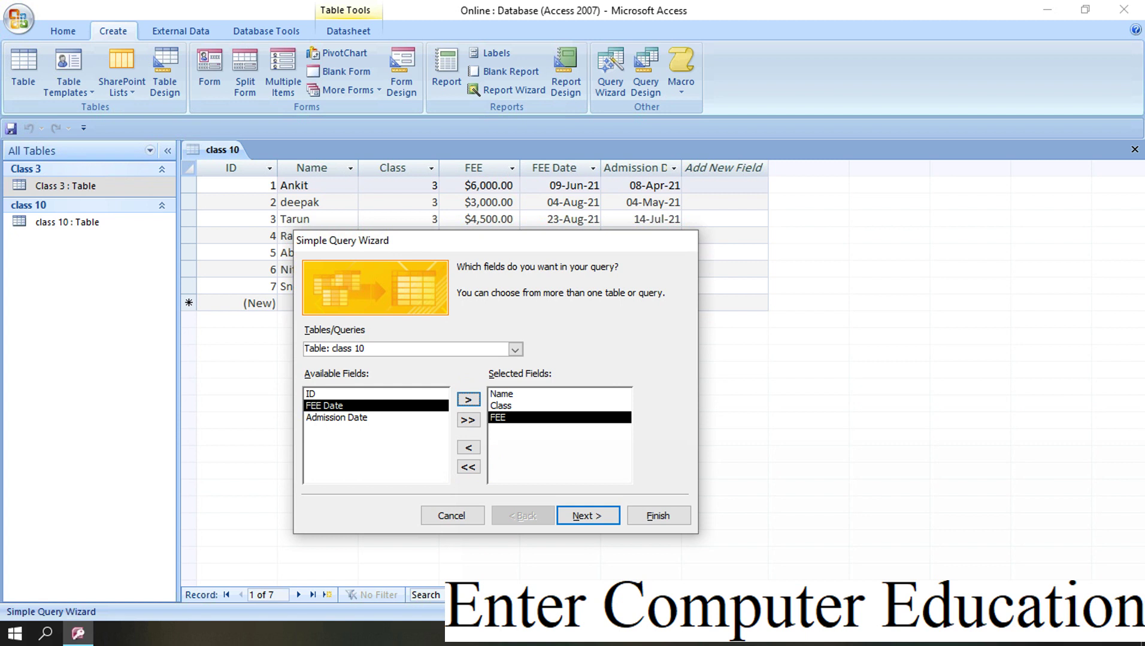
left_click(468, 448)
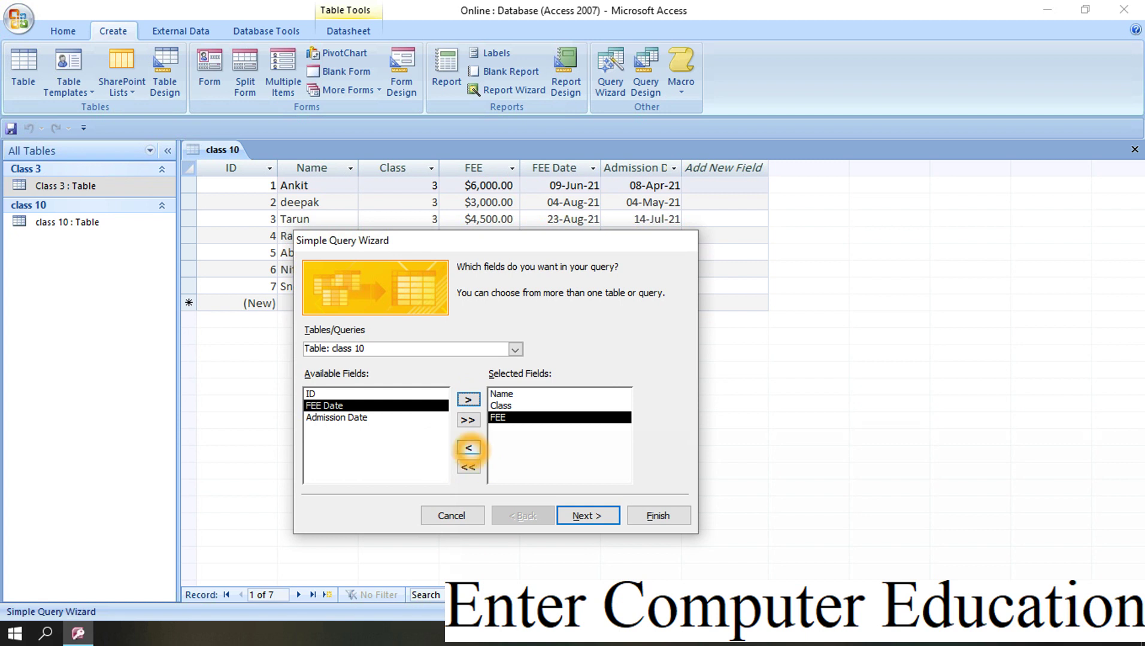
left_click(468, 448)
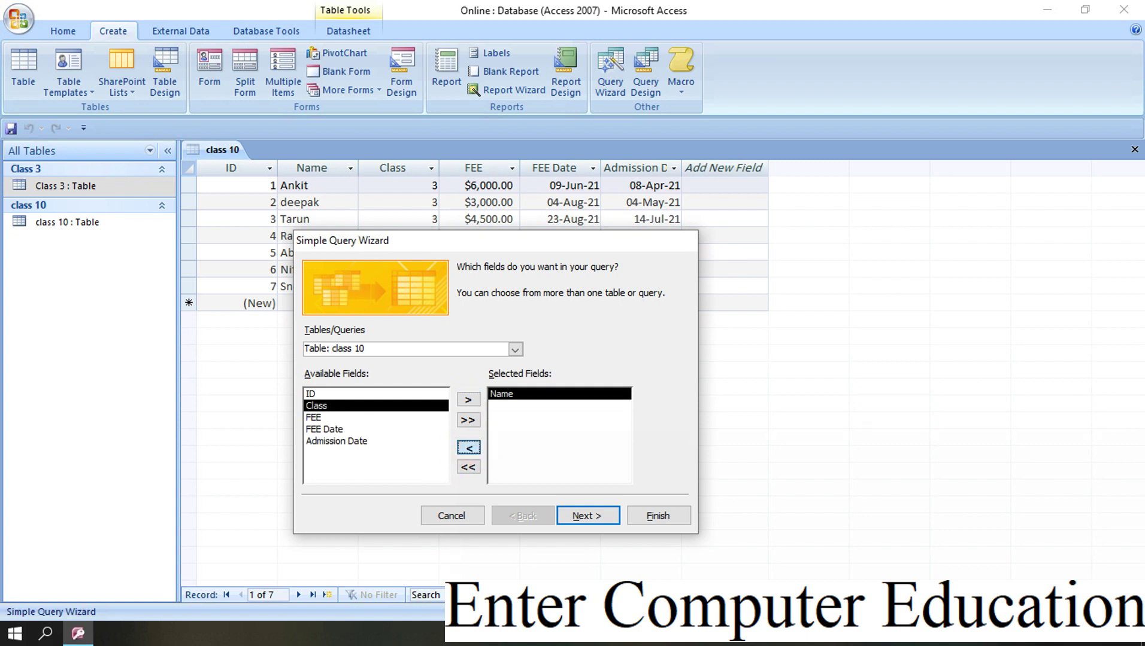
left_click(468, 448)
left_click(470, 448)
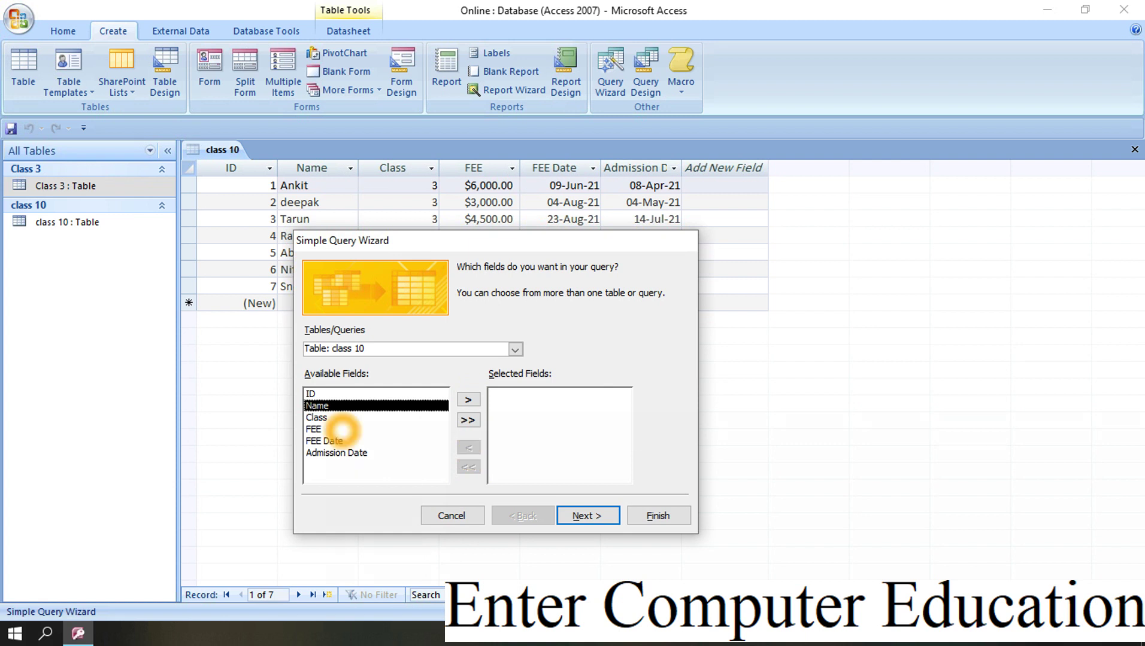
Try adding all available fields to the query at once, and remove them all together
left_click(469, 420)
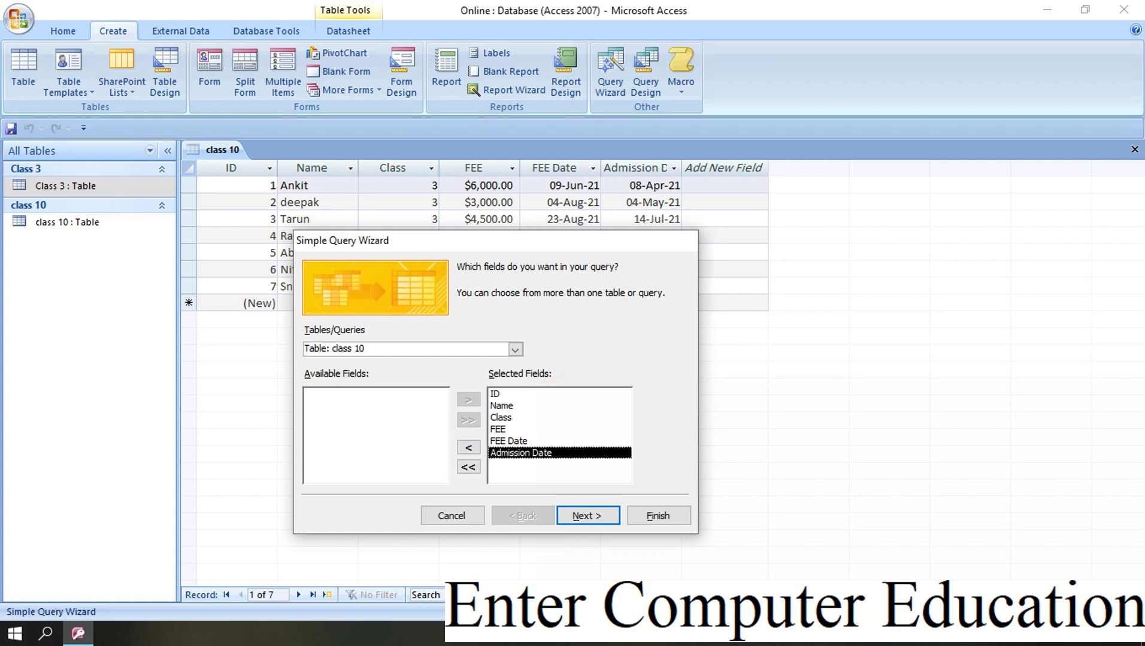
left_click(375, 422)
left_click(520, 461)
left_click(576, 449)
left_click(371, 406)
left_click(469, 467)
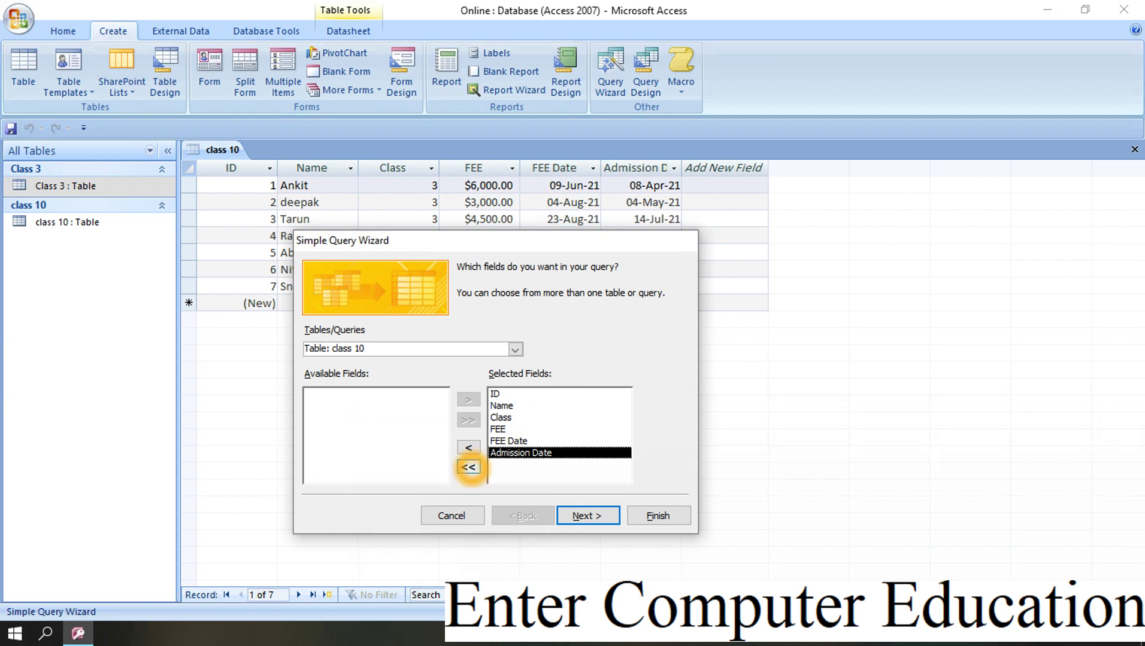
left_click(468, 466)
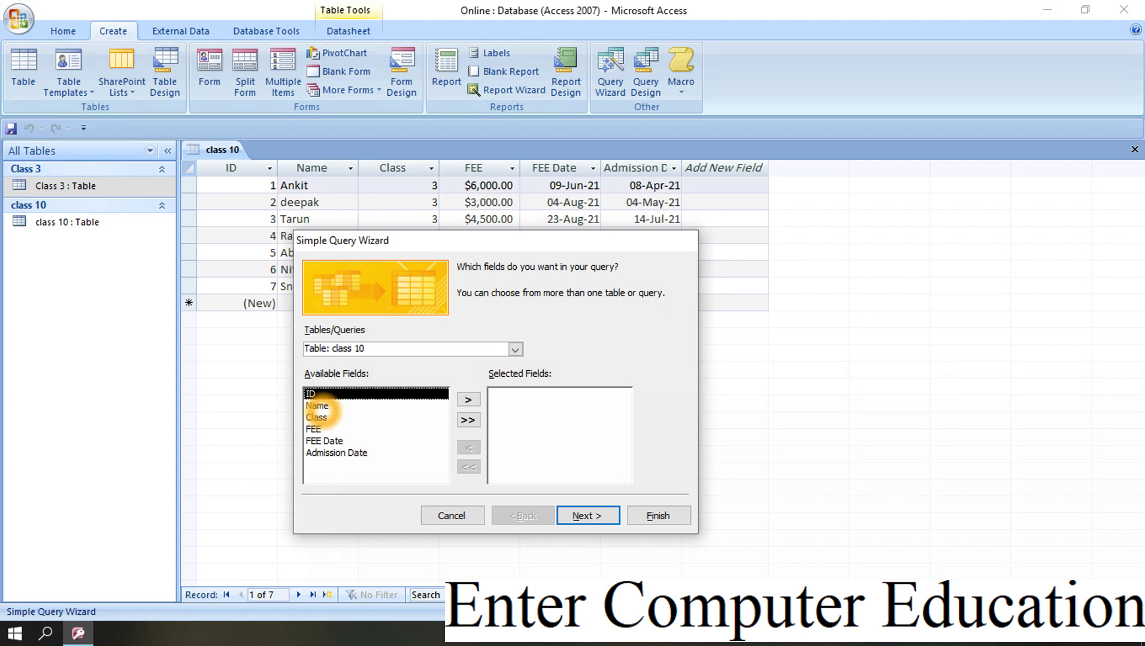
Add only the Name and Admission Date fields to the query and continue to the wizard's title page
left_click(317, 405)
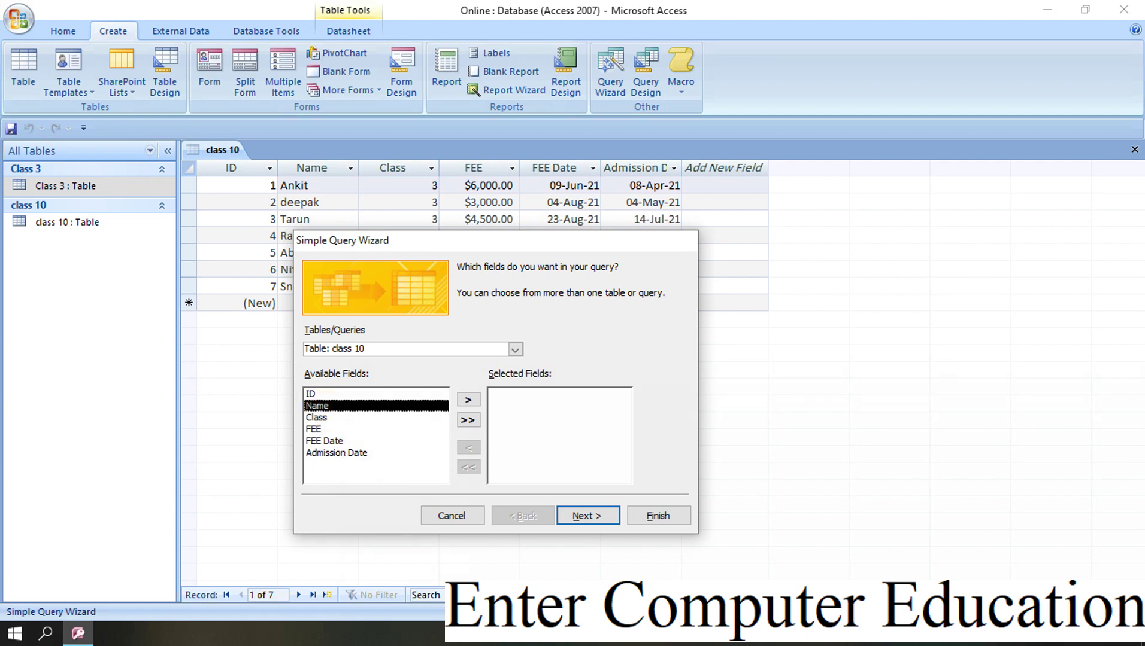
left_click(468, 400)
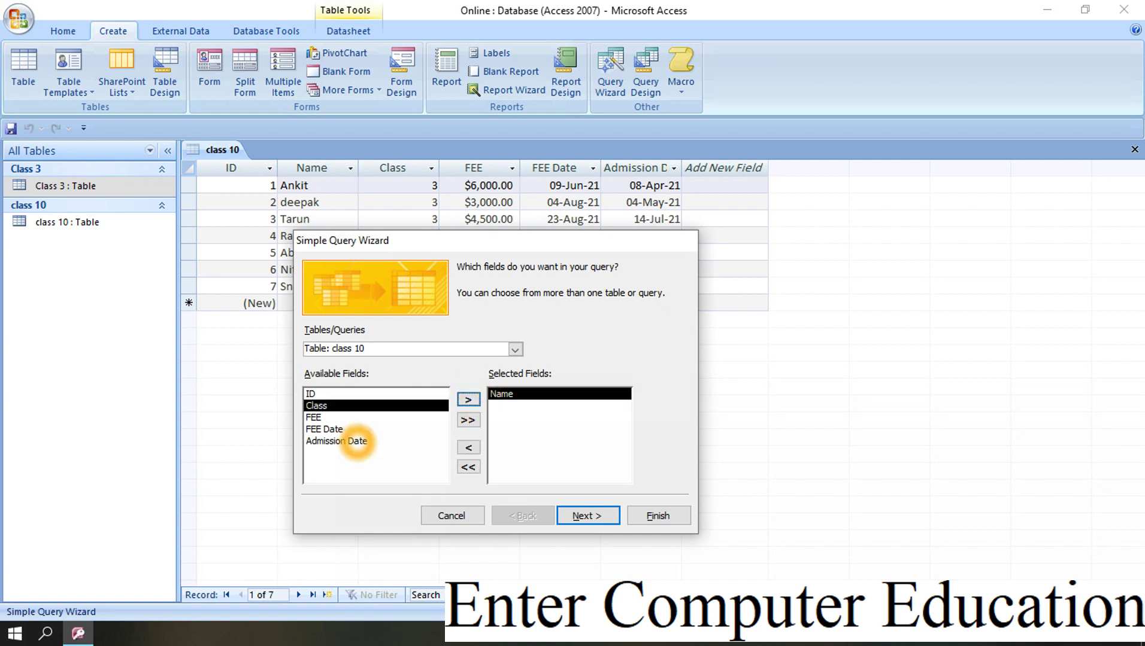
left_click(355, 441)
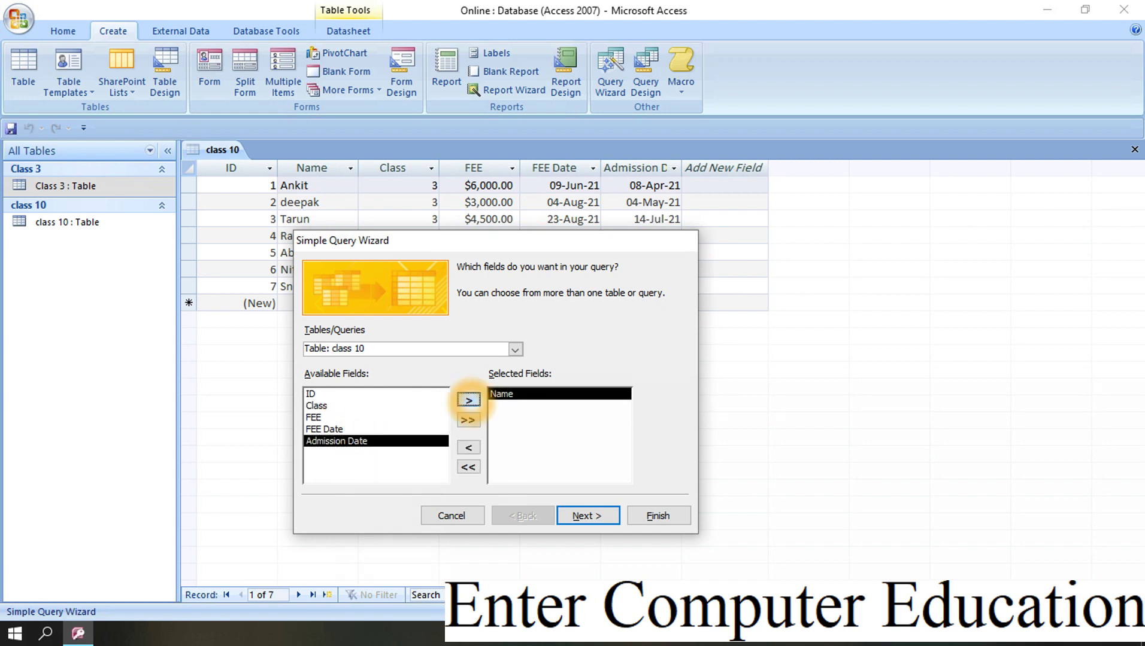
left_click(468, 399)
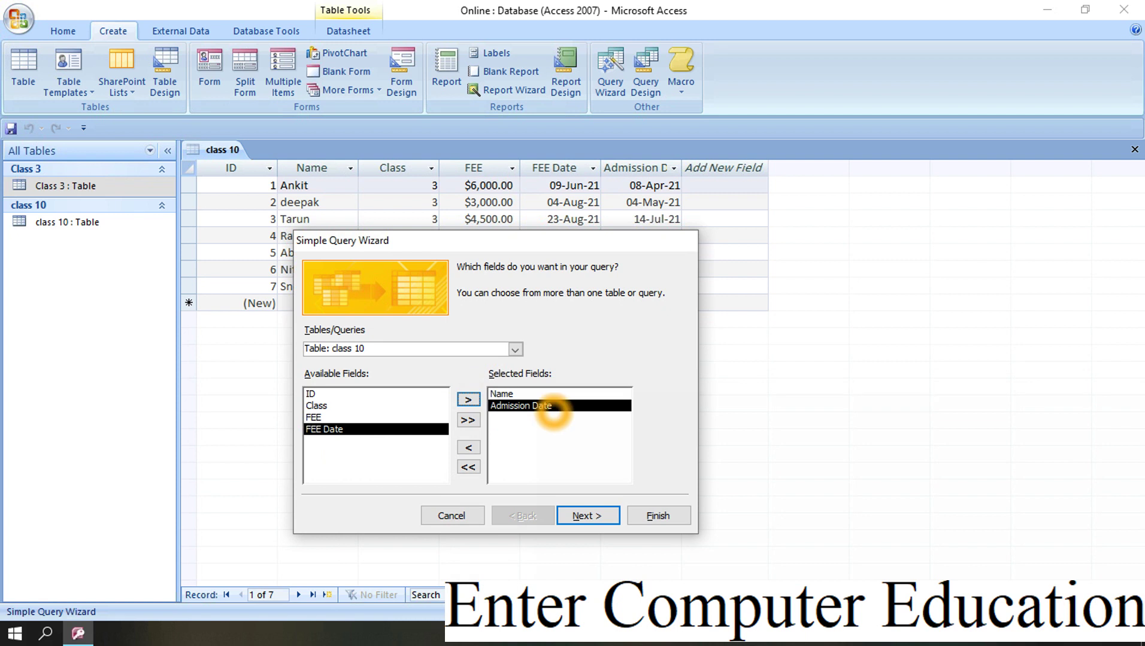
left_click(589, 517)
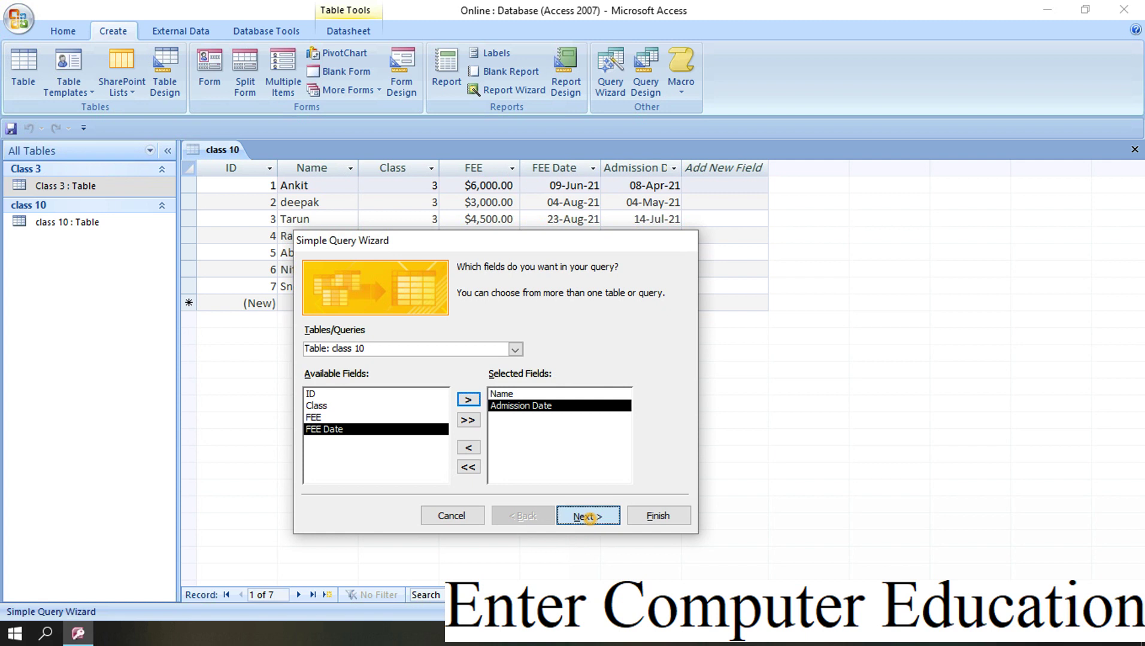
left_click(549, 334)
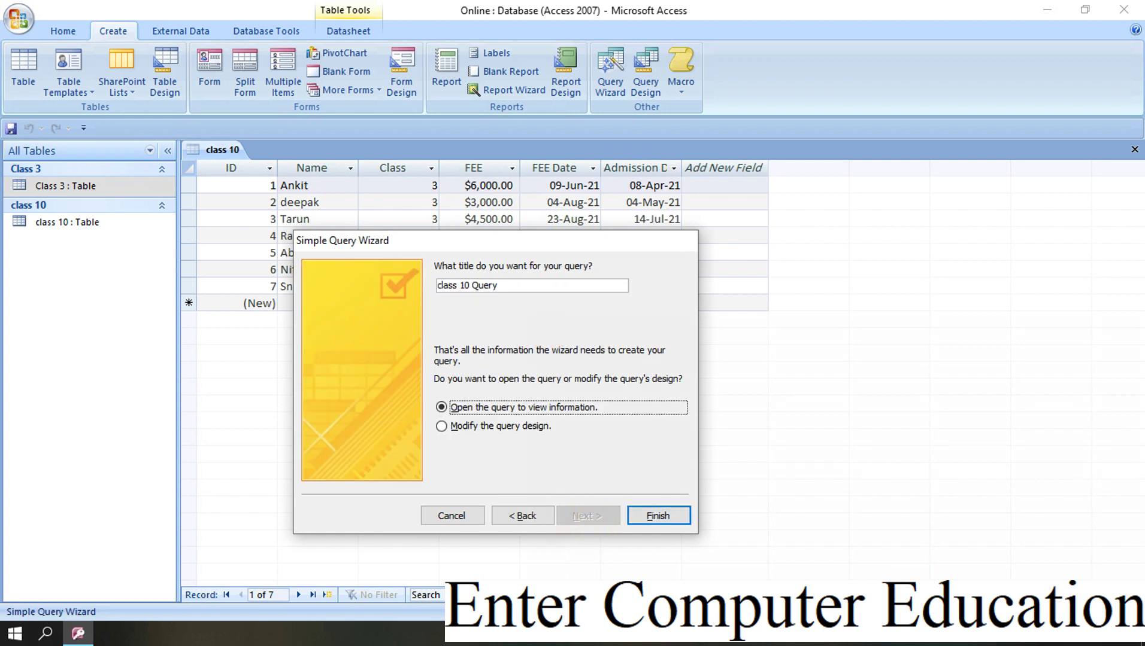
Title the query abcd and finish the wizard, opening the query to view its information
left_click(515, 286)
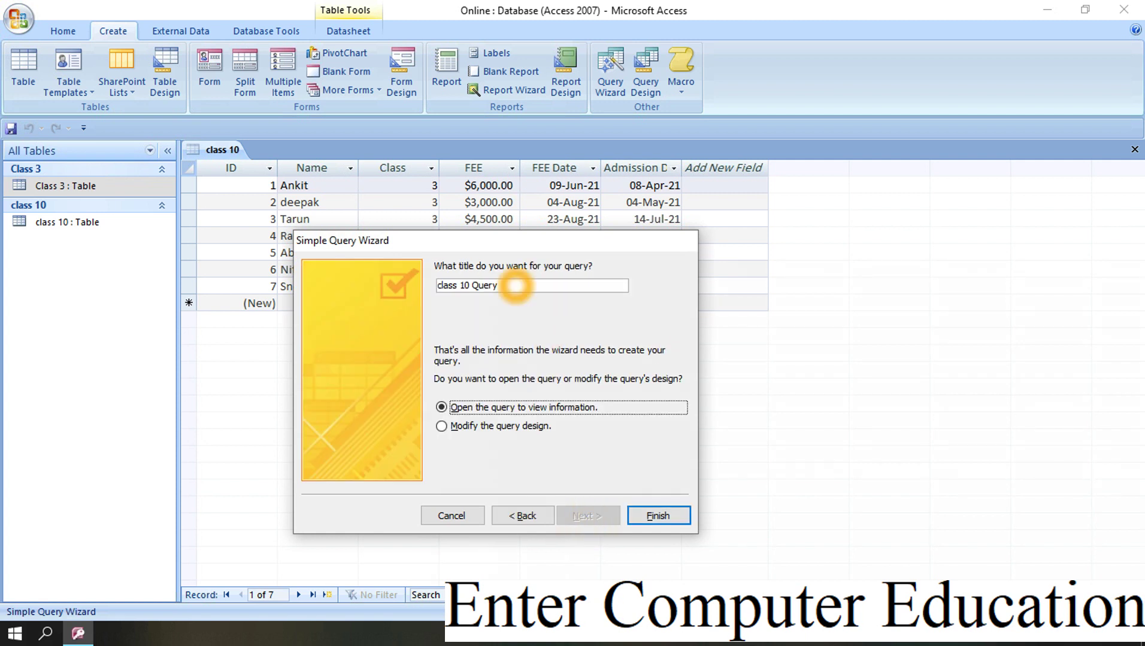
left_click(514, 286)
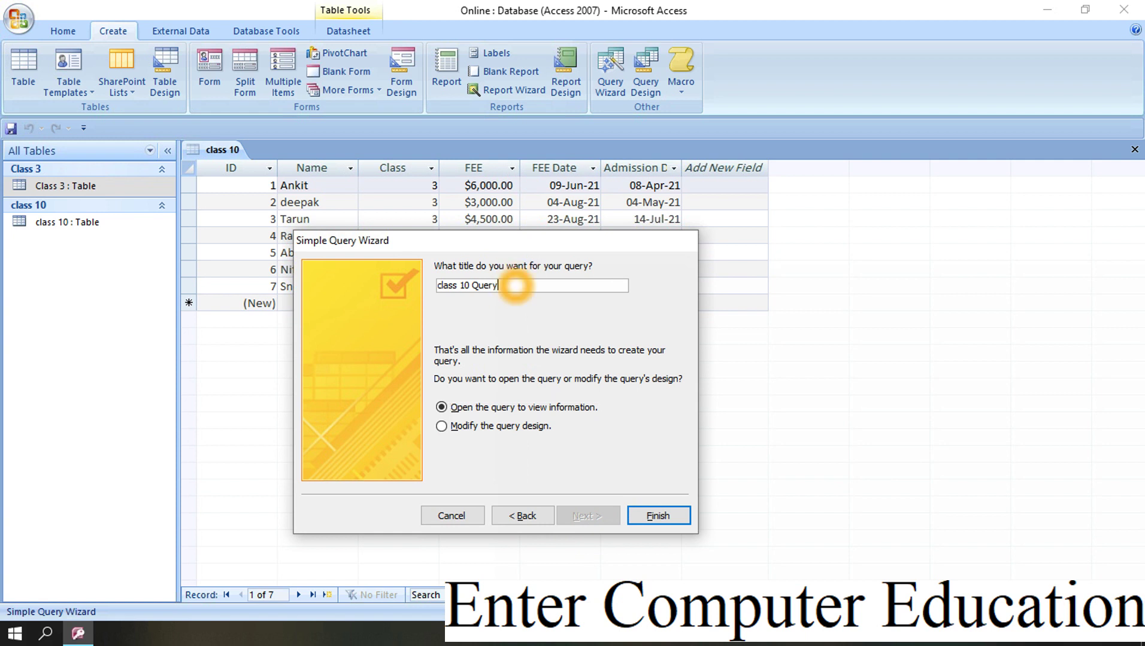
key("BackSpace")
key("BackSpace")
key("BackSpace")
key("BackSpace")
key("BackSpace")
key("BackSpace")
key("BackSpace")
key("BackSpace")
key("BackSpace")
key("BackSpace")
key("BackSpace")
key("BackSpace")
key("BackSpace")
key("BackSpace")
type("abcd")
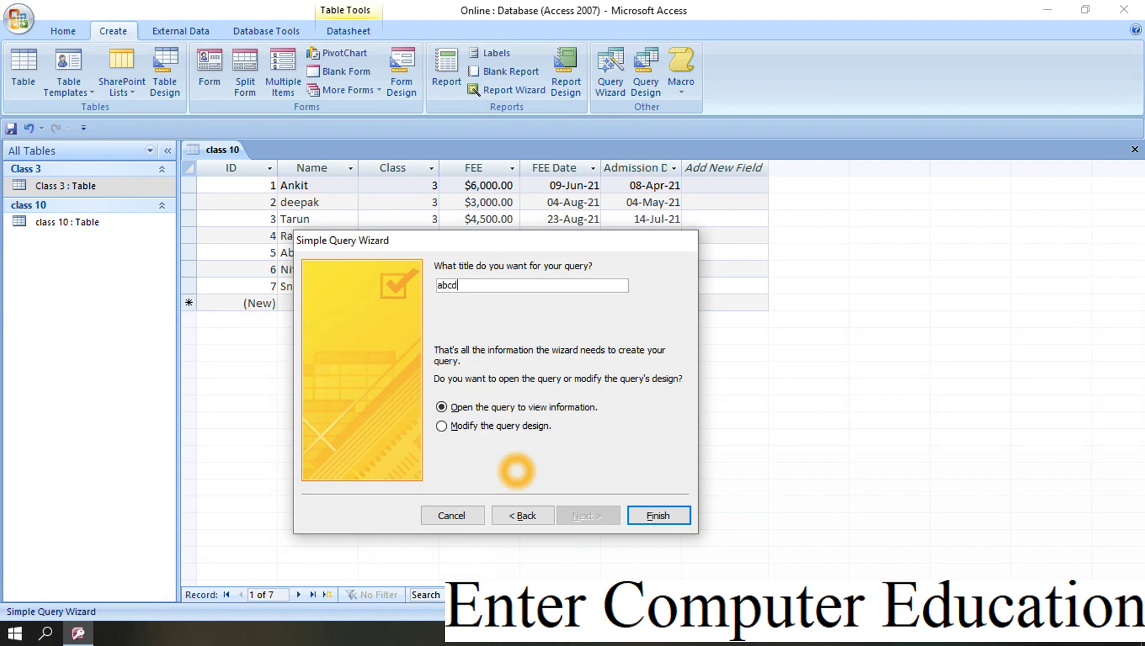
left_click(657, 516)
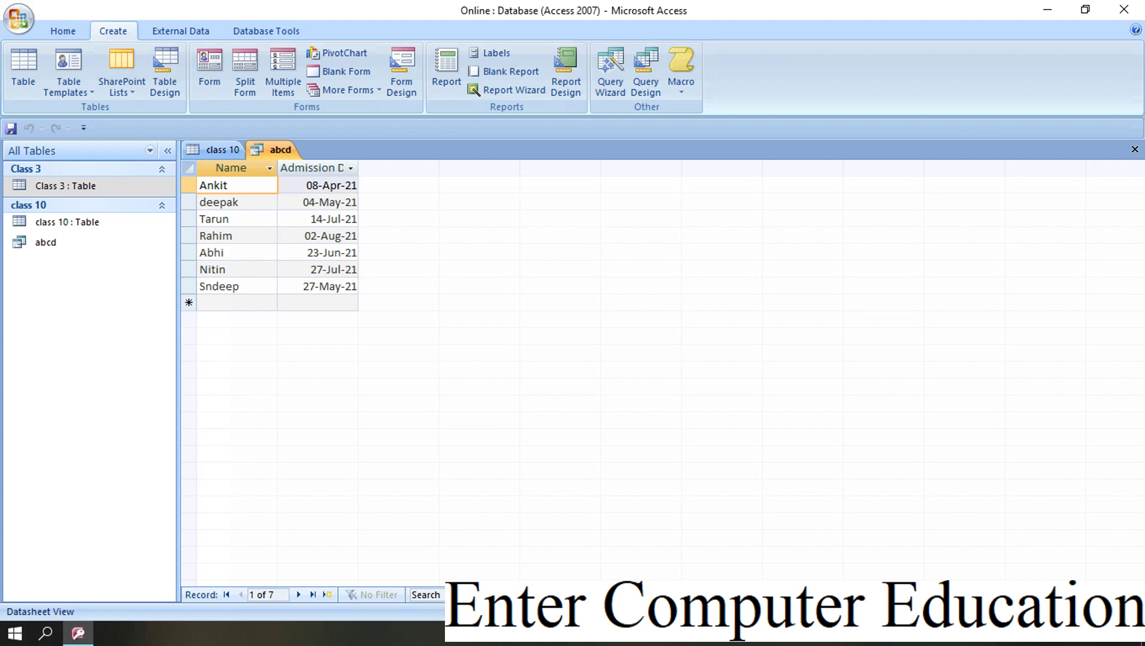
Examine the names and admission dates in the abcd query, and return to the class 10 table
left_click(377, 179)
left_click(324, 277)
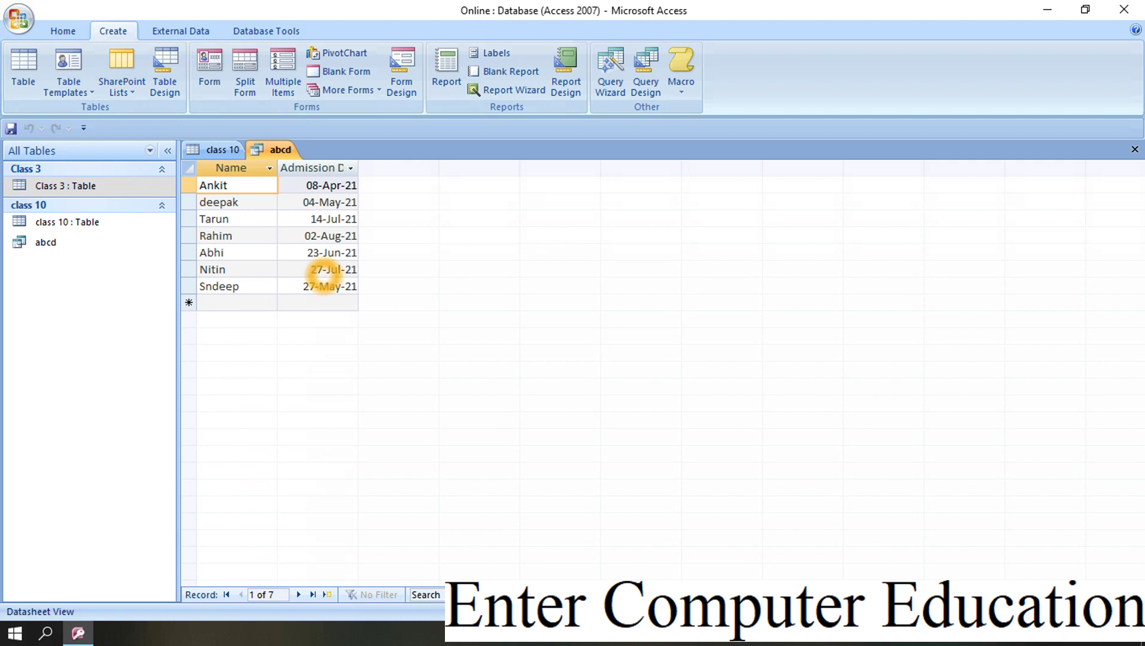
key("ctrl+F6")
left_click(826, 269)
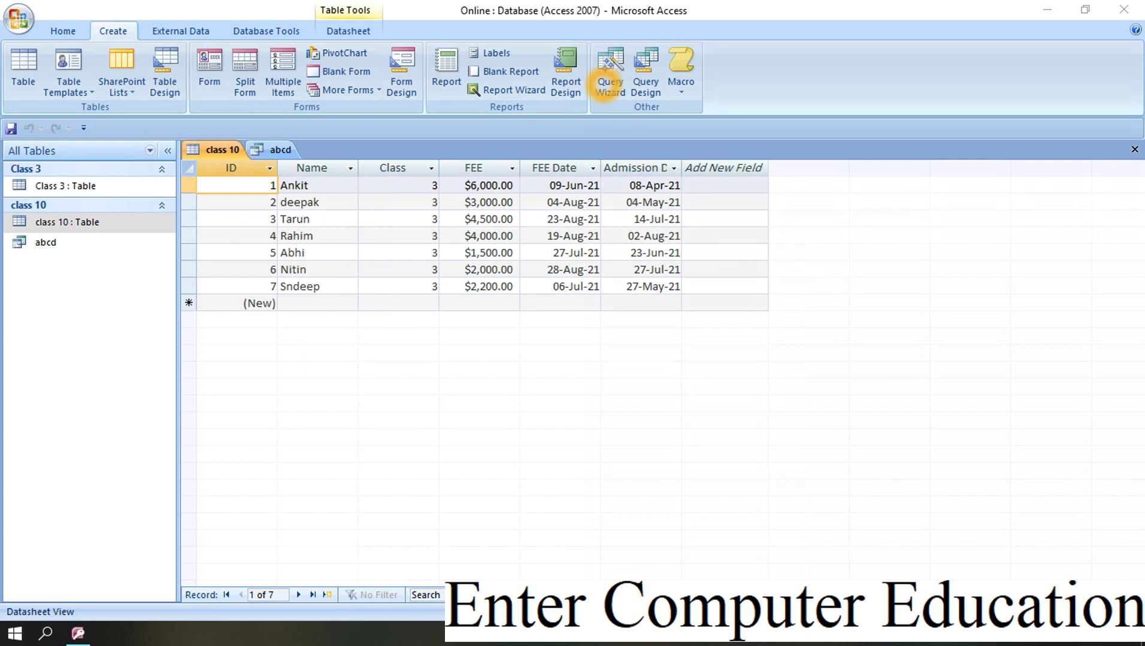
View the query wizard types offered for a new query and close the dialog without creating one
left_click(610, 77)
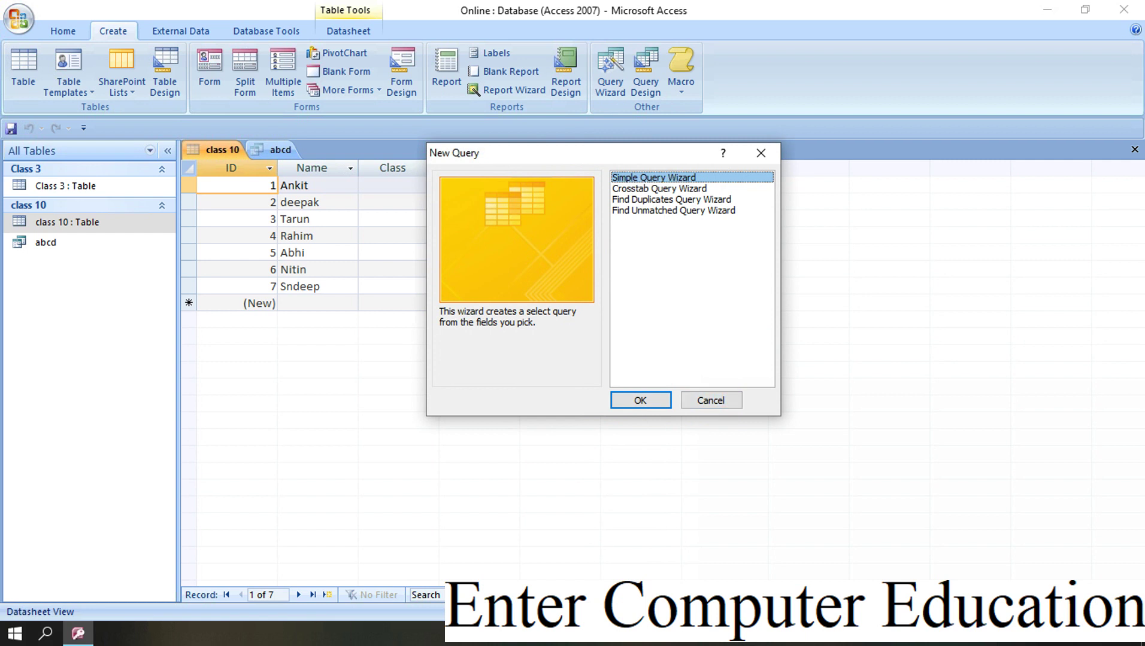
left_click(761, 154)
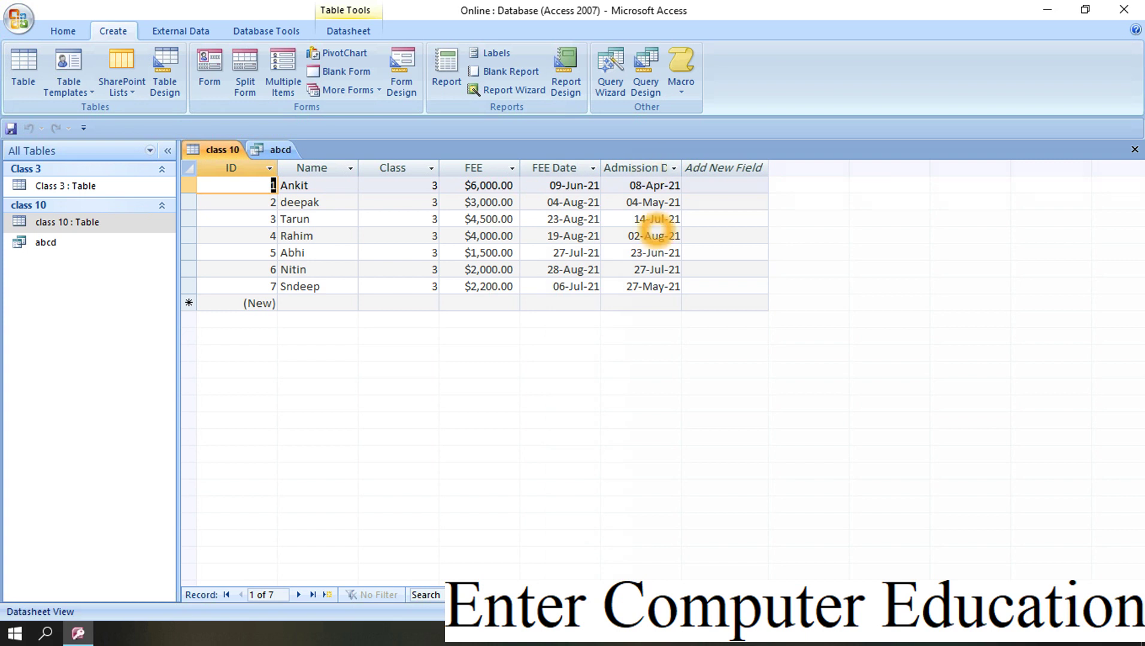
Widen the Admission Date column in the class 10 table to fit its full heading
left_click_drag(682, 179, 730, 172)
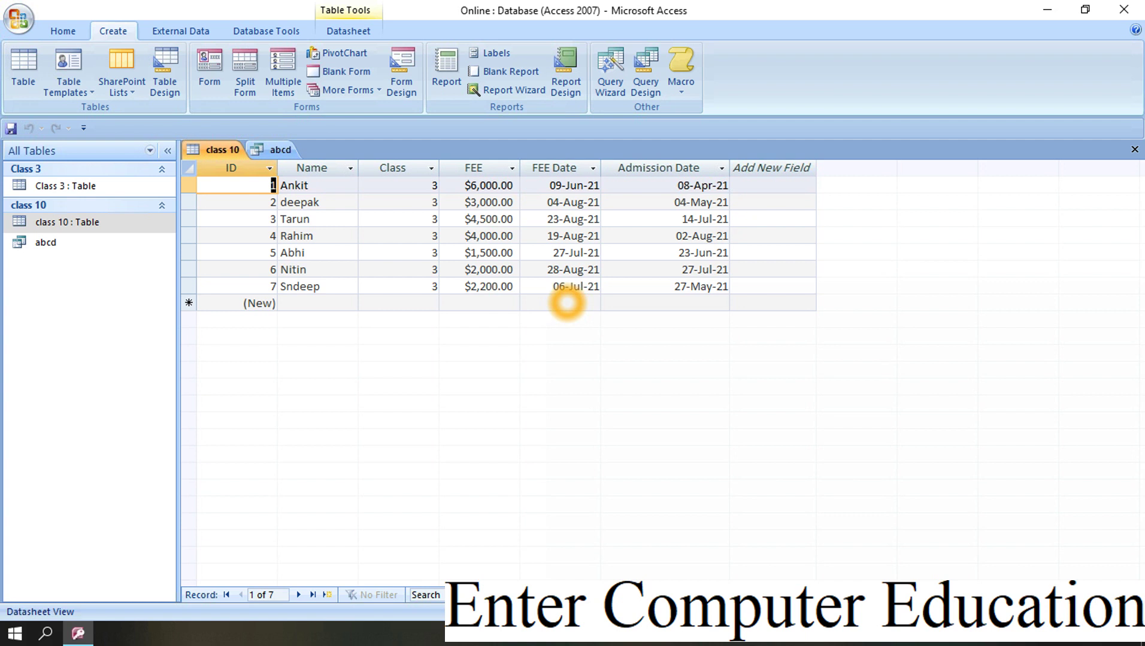
Start a crosstab query with the query wizard, using the class 10 table as its source
left_click(612, 84)
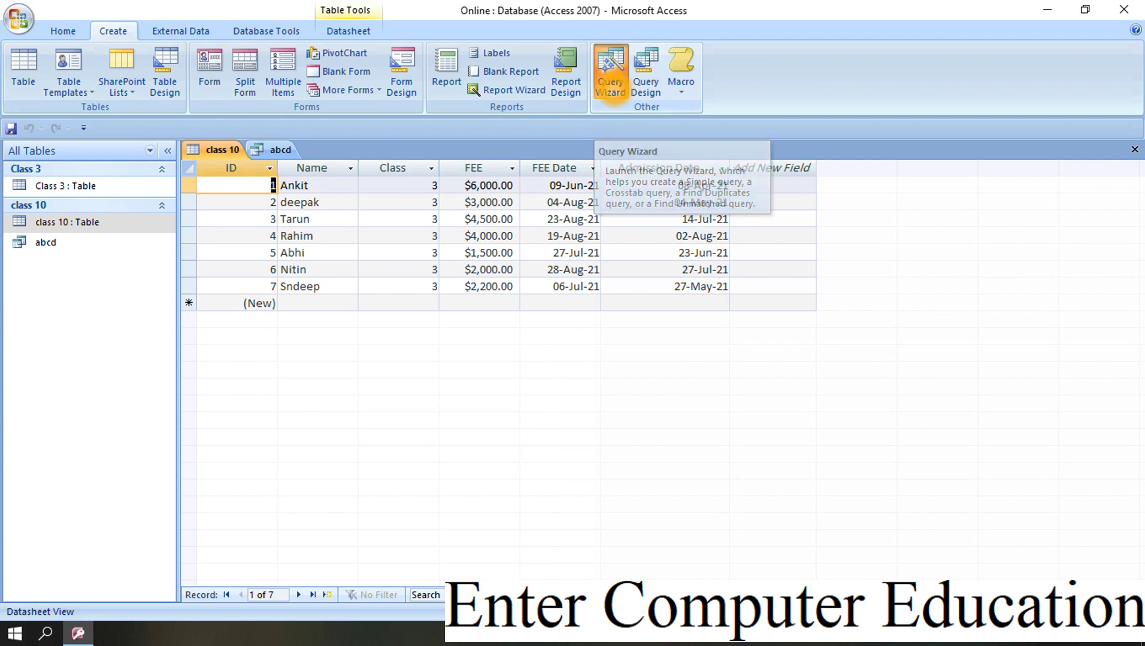
left_click_drag(616, 157, 483, 221)
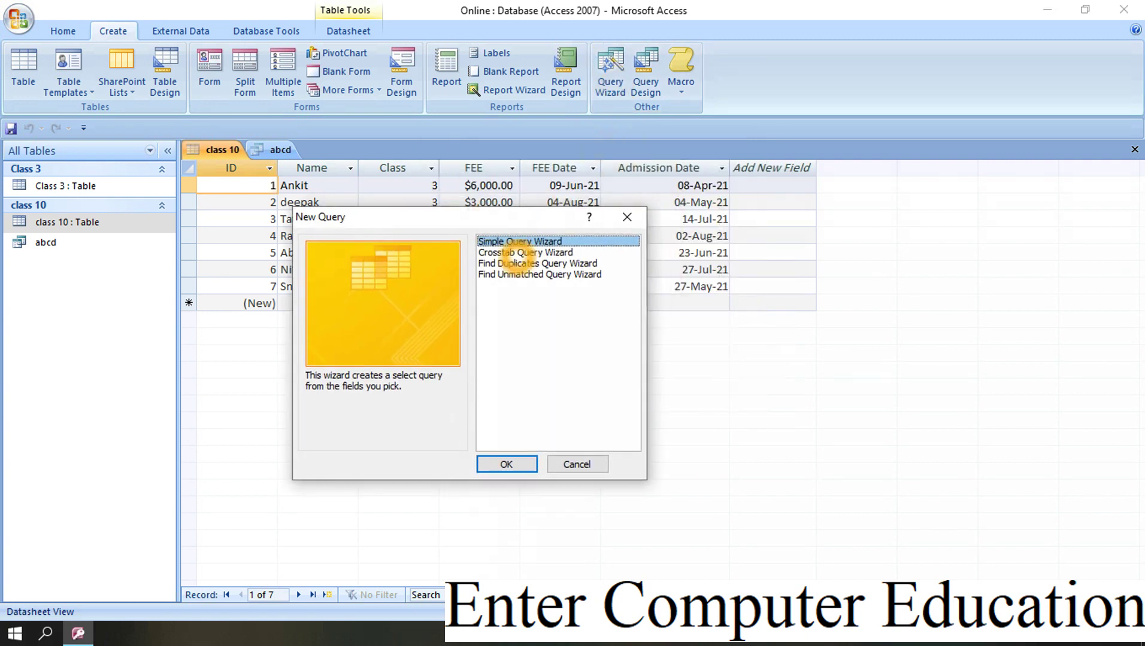
left_click(517, 253)
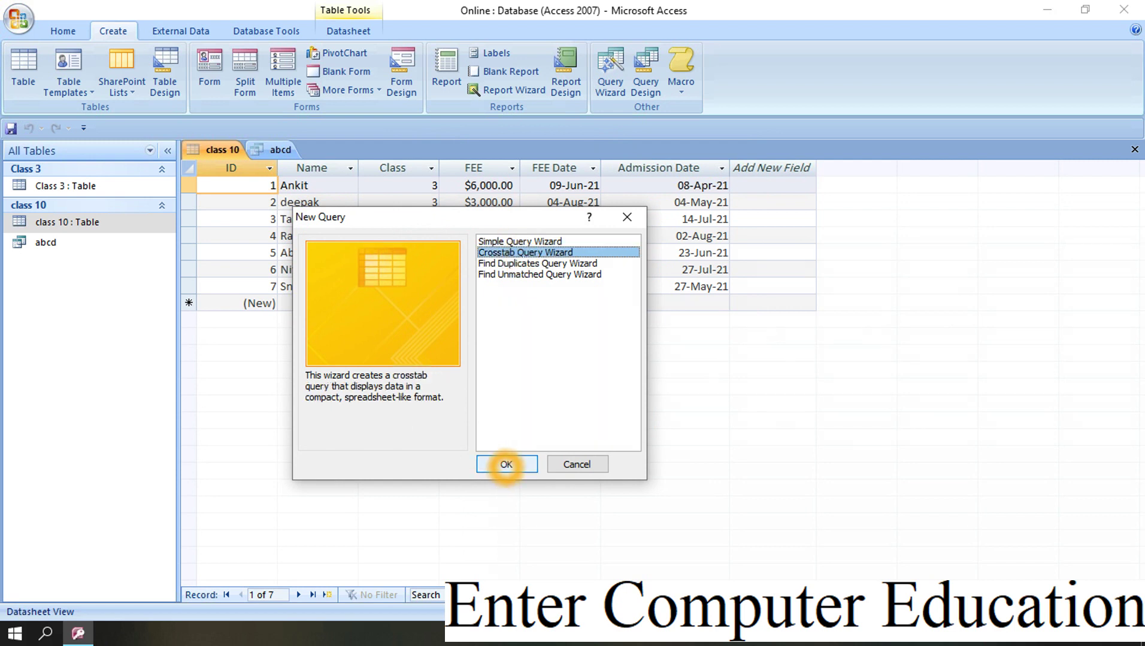
left_click(506, 466)
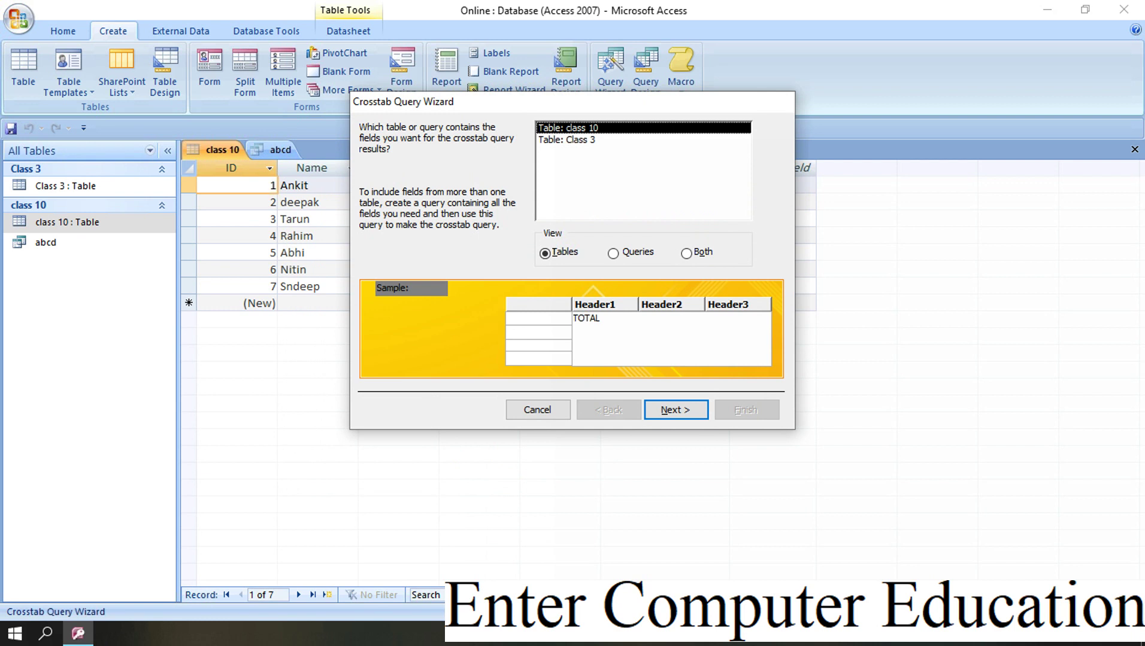
left_click_drag(562, 103, 529, 250)
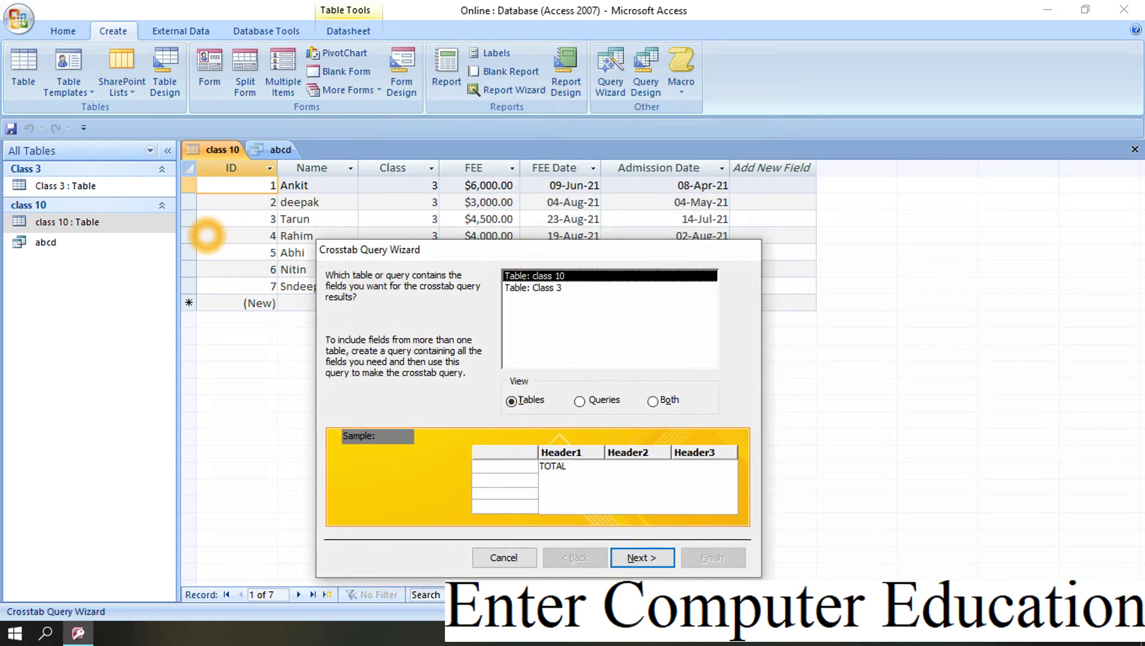
left_click(532, 275)
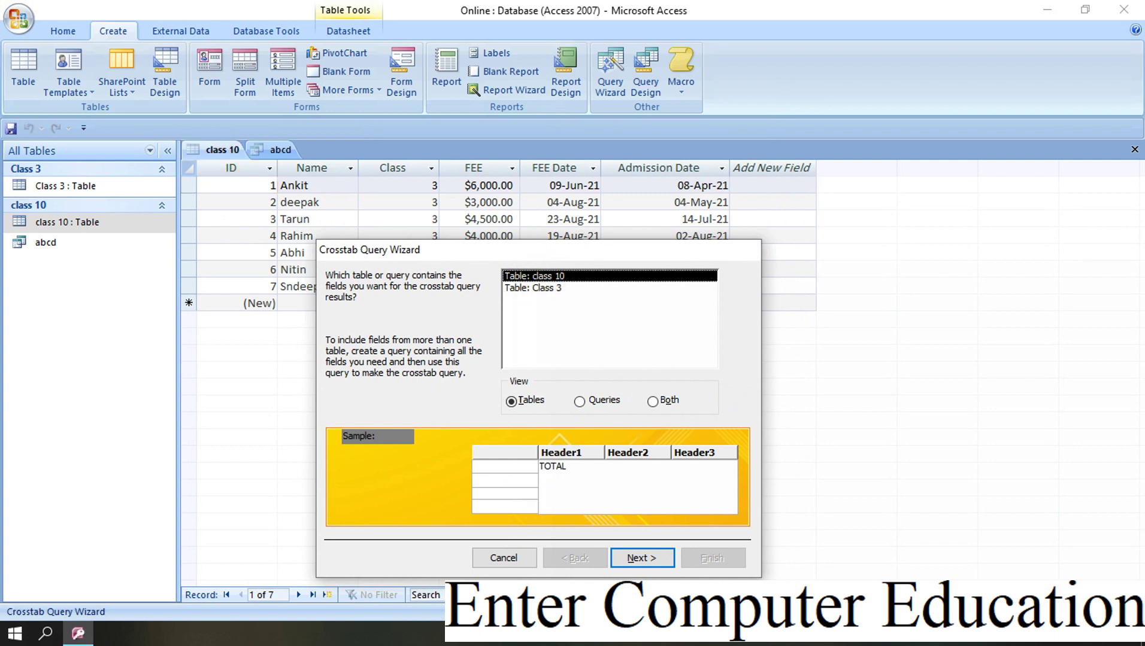
left_click(655, 558)
left_click(650, 559)
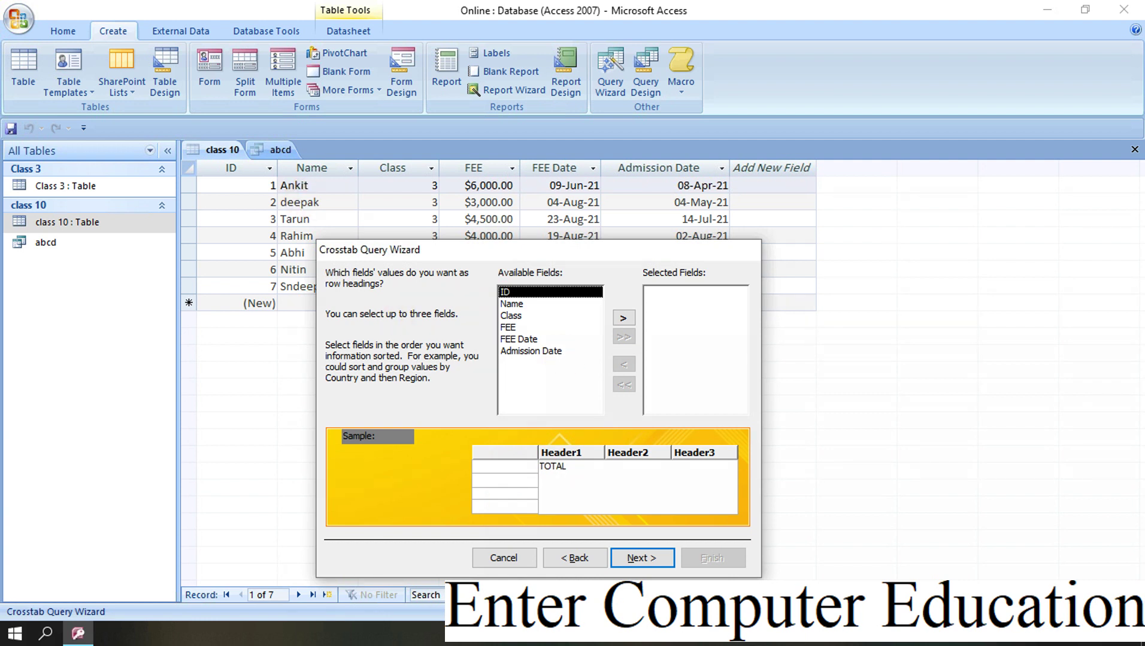
Choose Name and Admission Date as the crosstab query's row headings
left_click(512, 304)
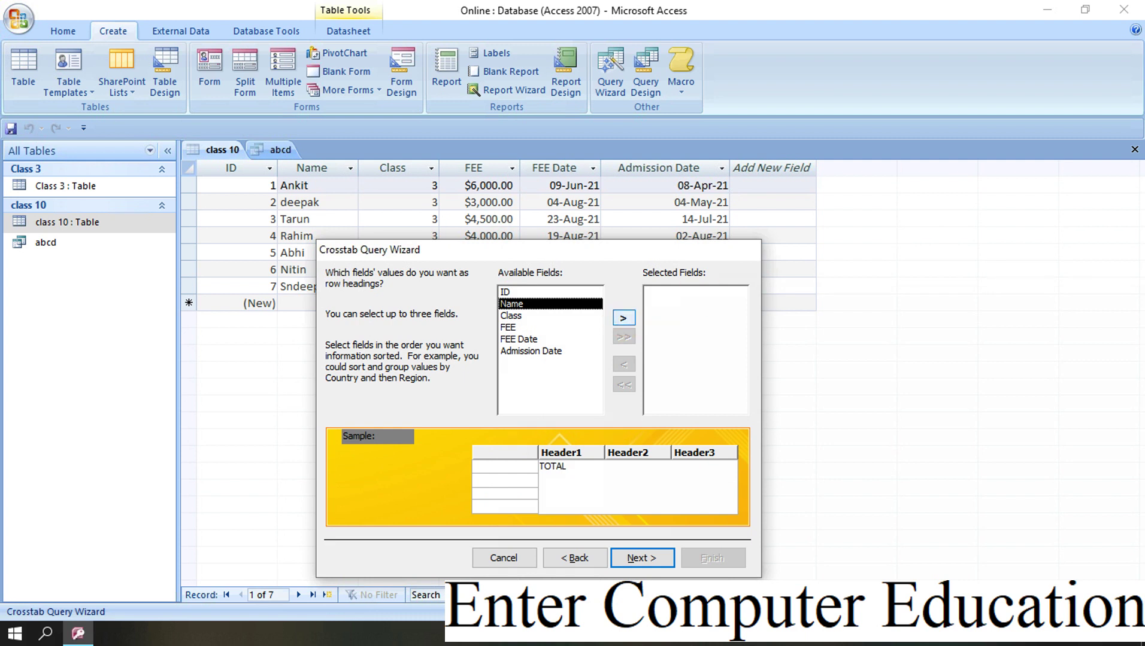
left_click(623, 318)
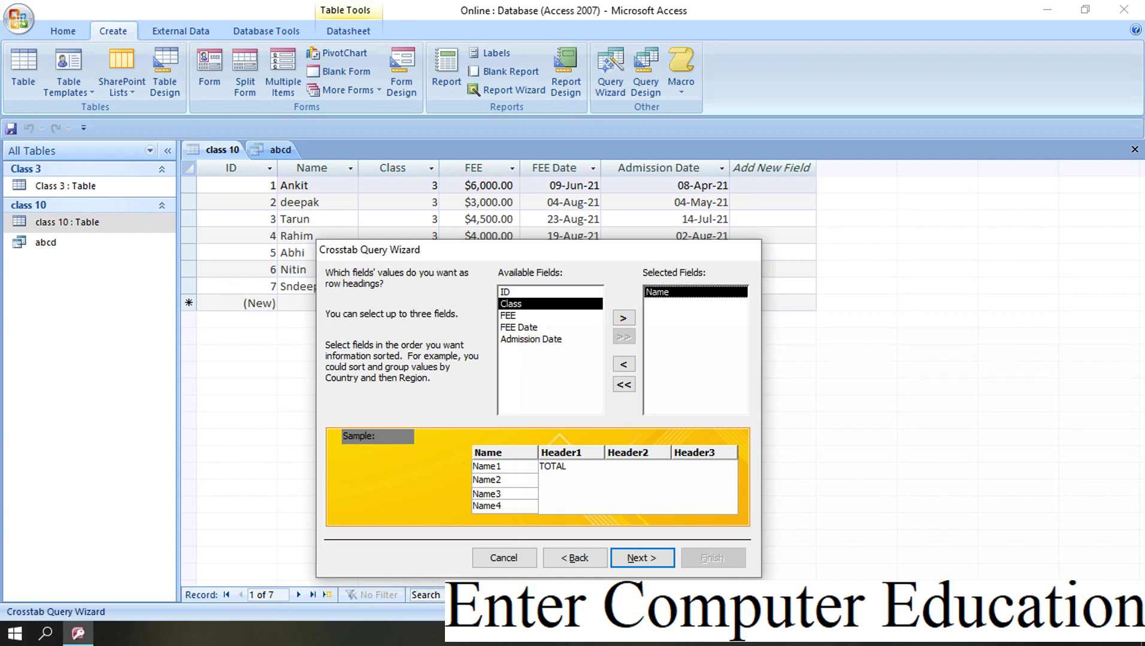
left_click(535, 339)
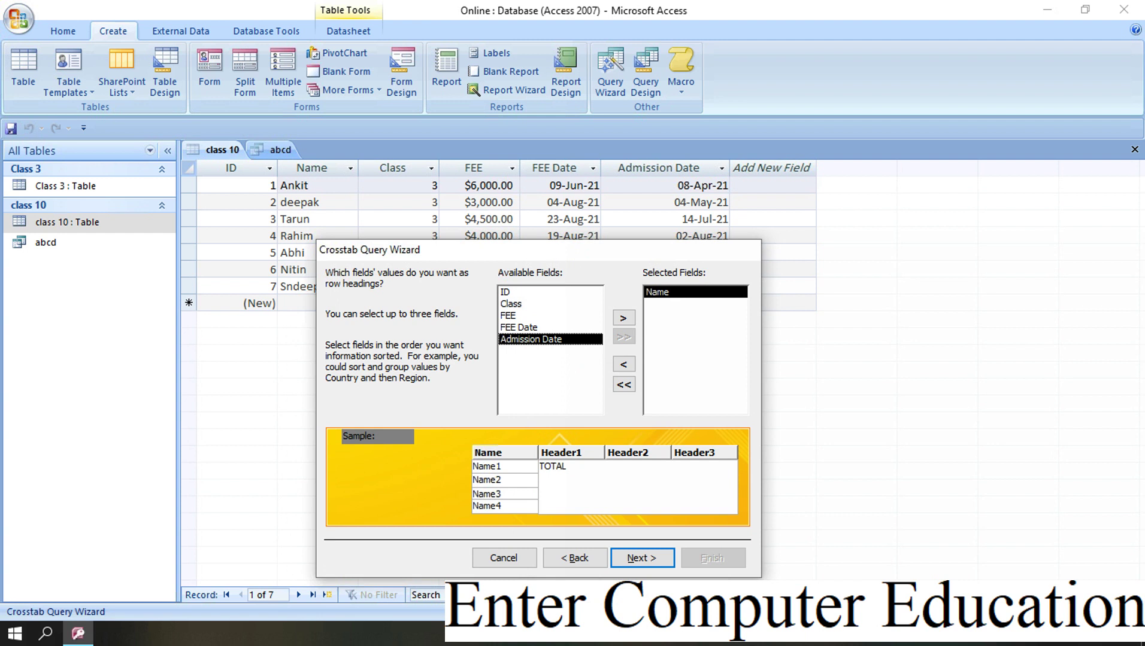
left_click_drag(639, 250, 583, 335)
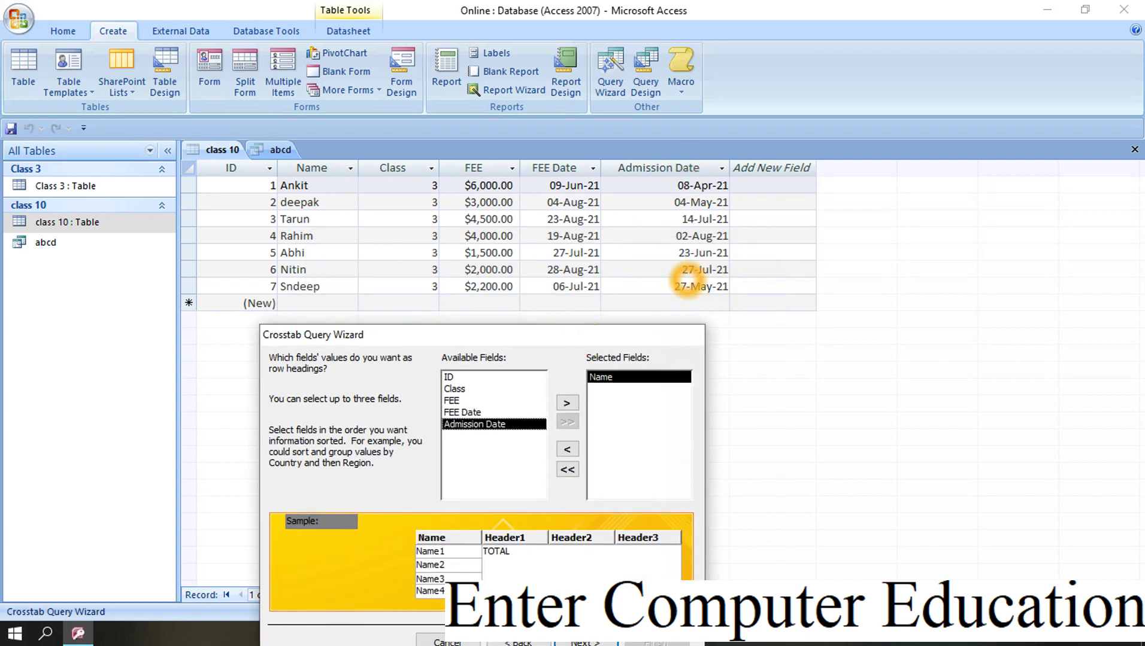
left_click_drag(594, 334, 656, 227)
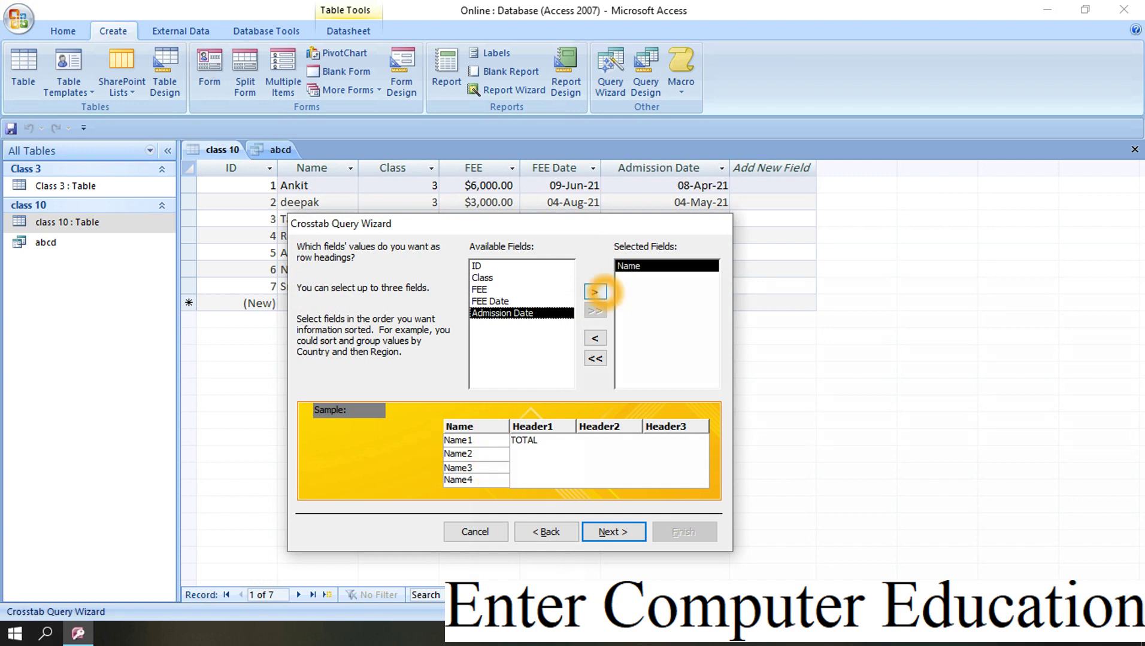
left_click(595, 292)
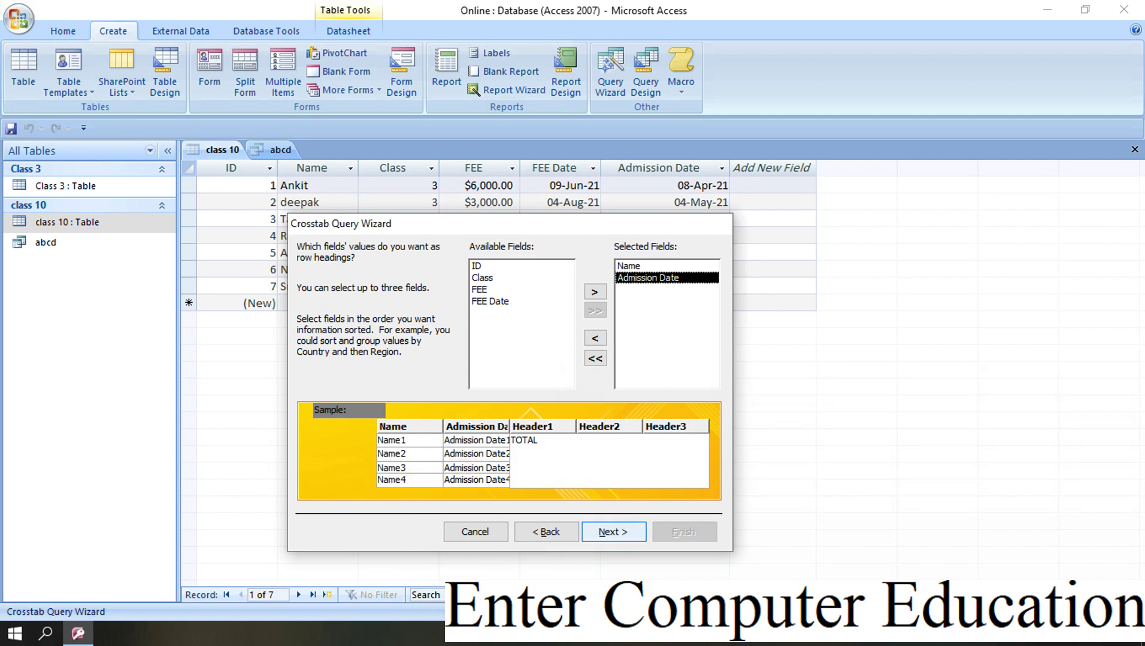
left_click(613, 530)
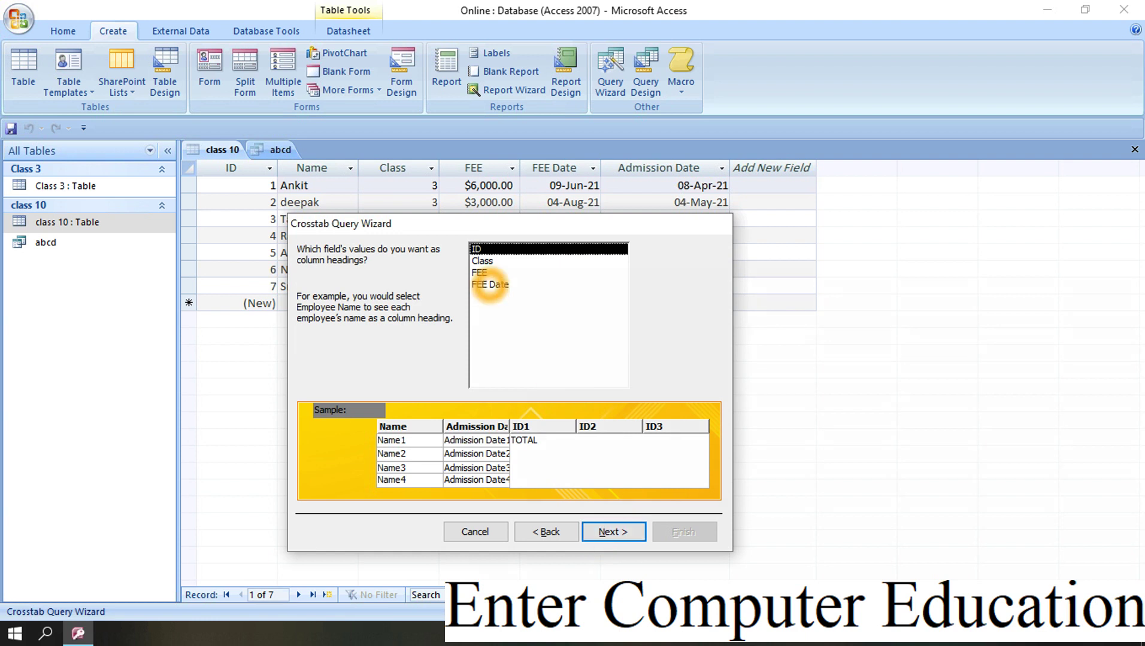
Use FEE Date for the crosstab's column headings and group the dates by Month
left_click(488, 285)
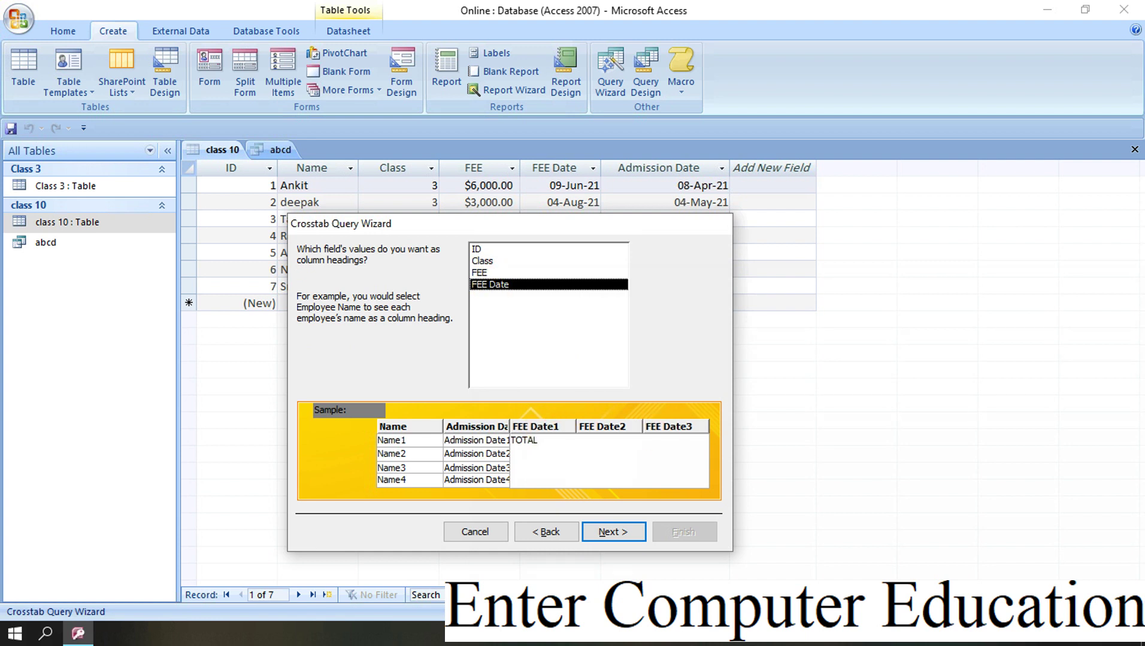
left_click(613, 532)
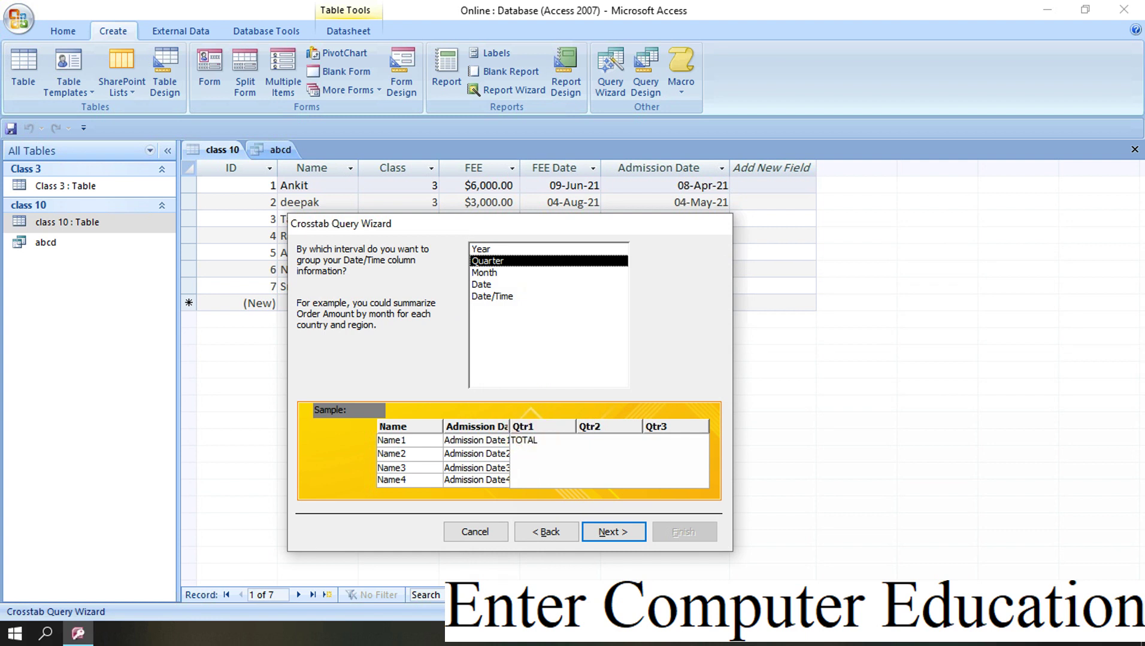
left_click(488, 272)
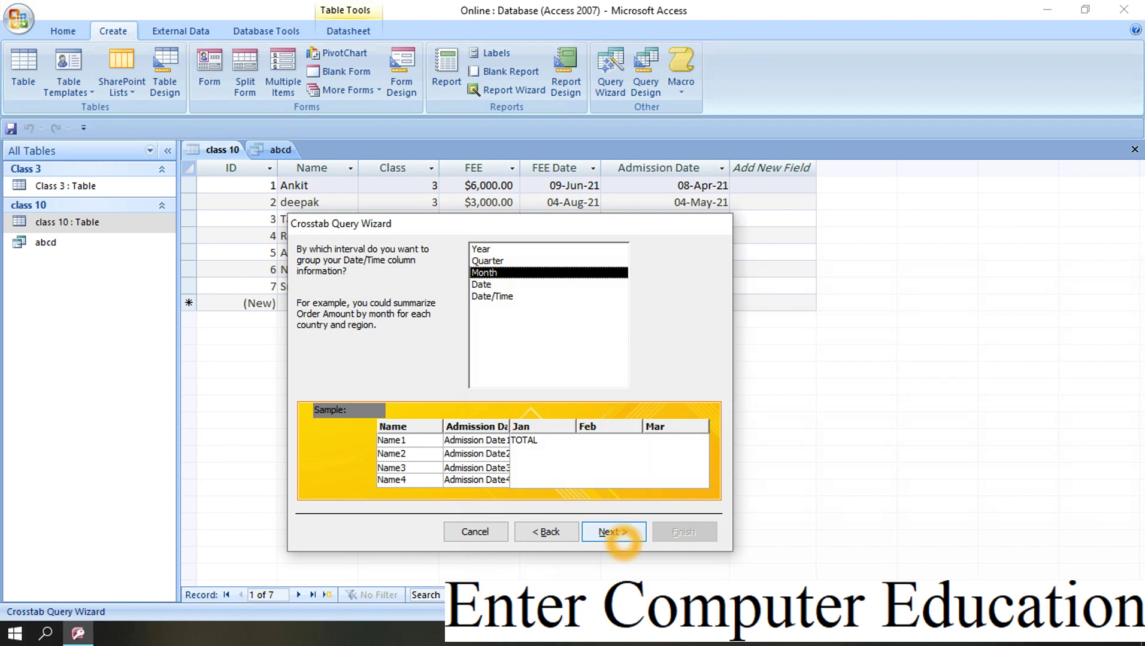
left_click(612, 531)
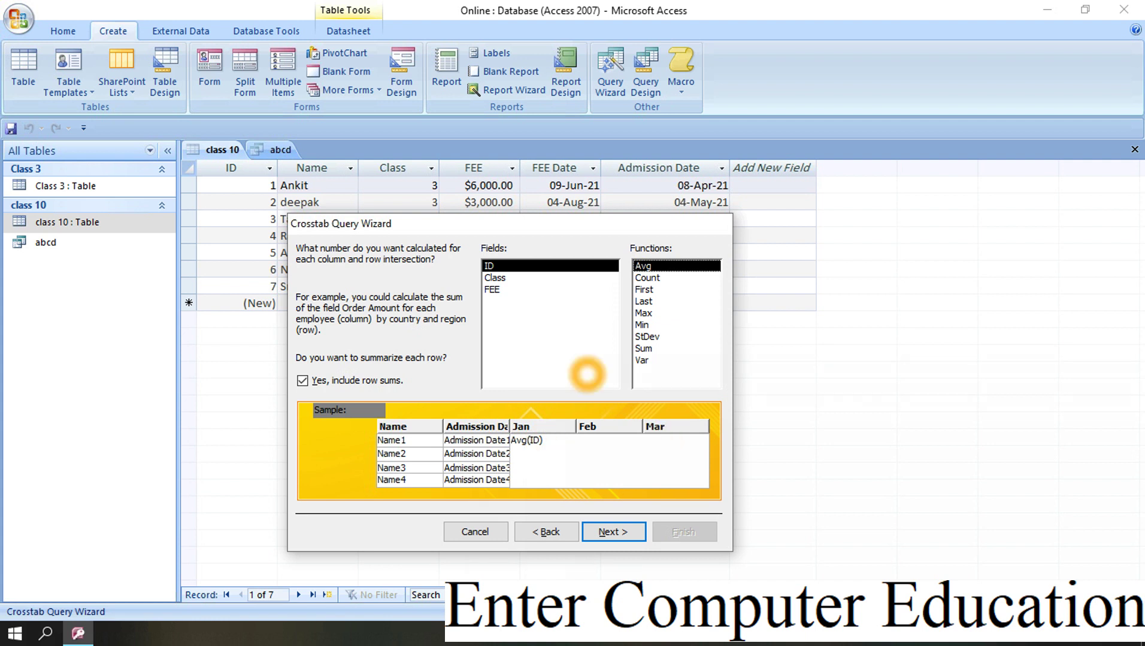
Calculate the Sum of the FEE field at each row and column intersection
left_click(495, 291)
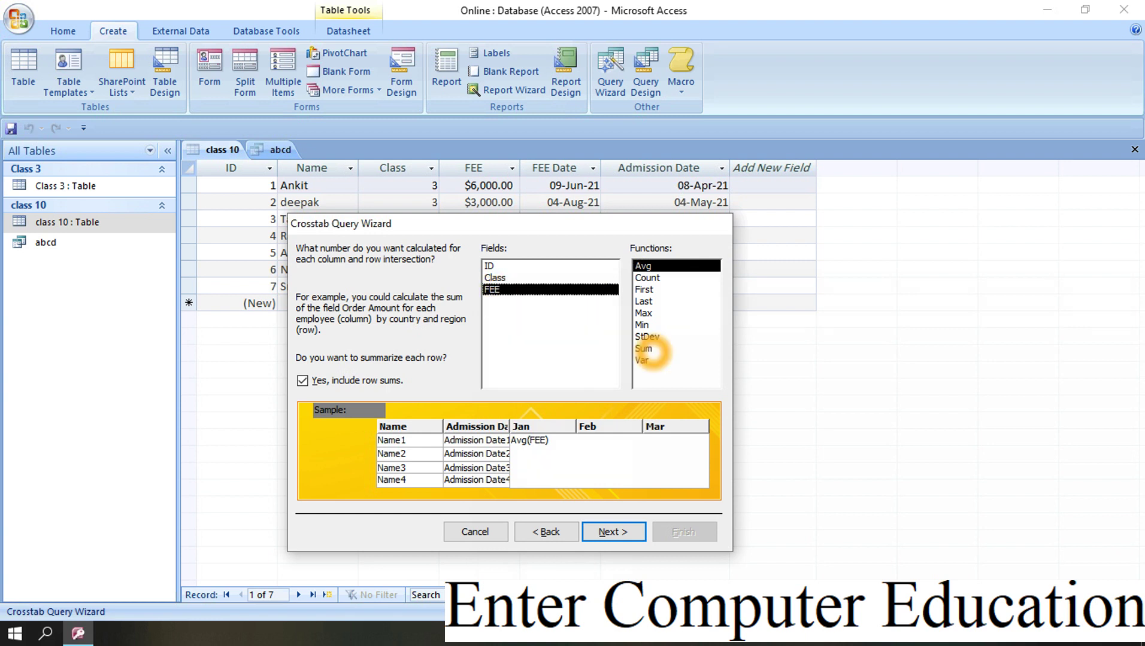
left_click(645, 349)
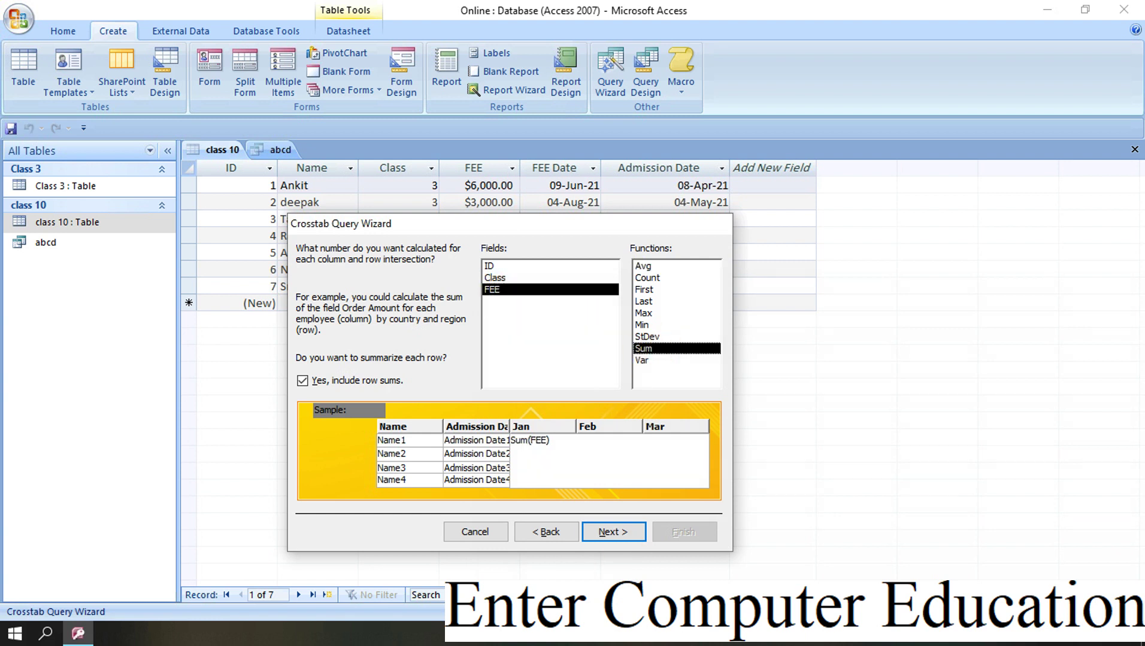
left_click(616, 532)
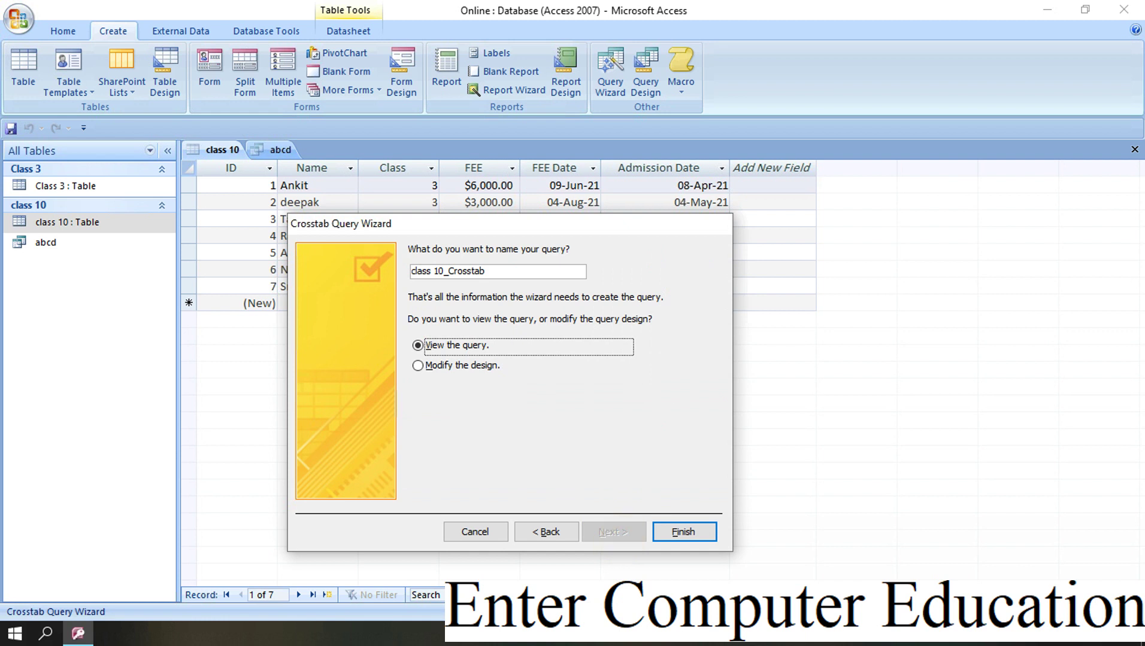
Name the crosstab query xyz and finish the wizard, opening the query for viewing
left_click(508, 274)
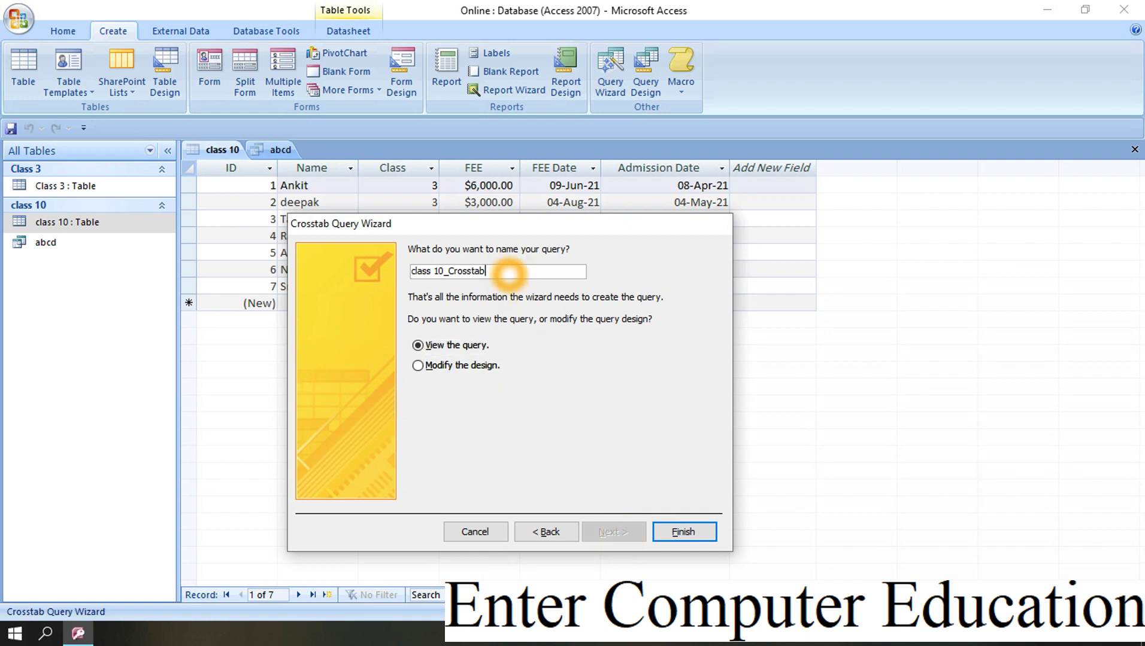
key("BackSpace")
key("BackSpace")
key("BackSpace")
key("BackSpace")
key("BackSpace")
key("BackSpace")
key("BackSpace")
key("BackSpace")
key("BackSpace")
key("BackSpace")
key("BackSpace")
key("BackSpace")
key("BackSpace")
key("BackSpace")
key("BackSpace")
key("BackSpace")
key("BackSpace")
type("xyz")
left_click(688, 533)
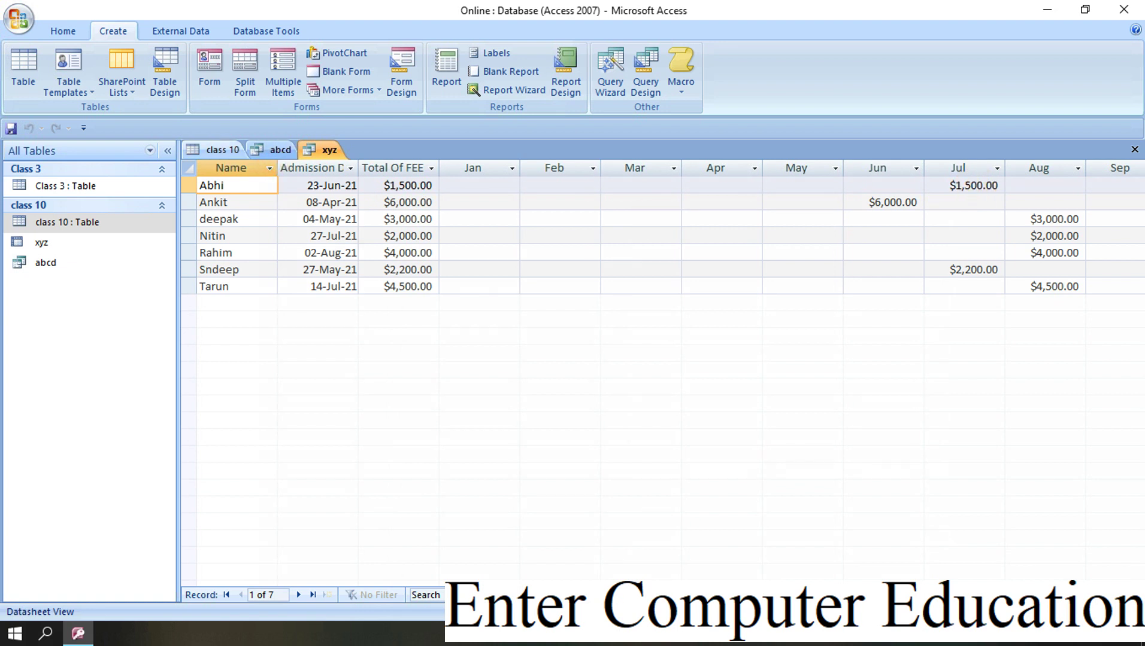
Compare the monthly fees in the xyz crosstab query with the class 10 table's records, ending on the table
left_click(221, 150)
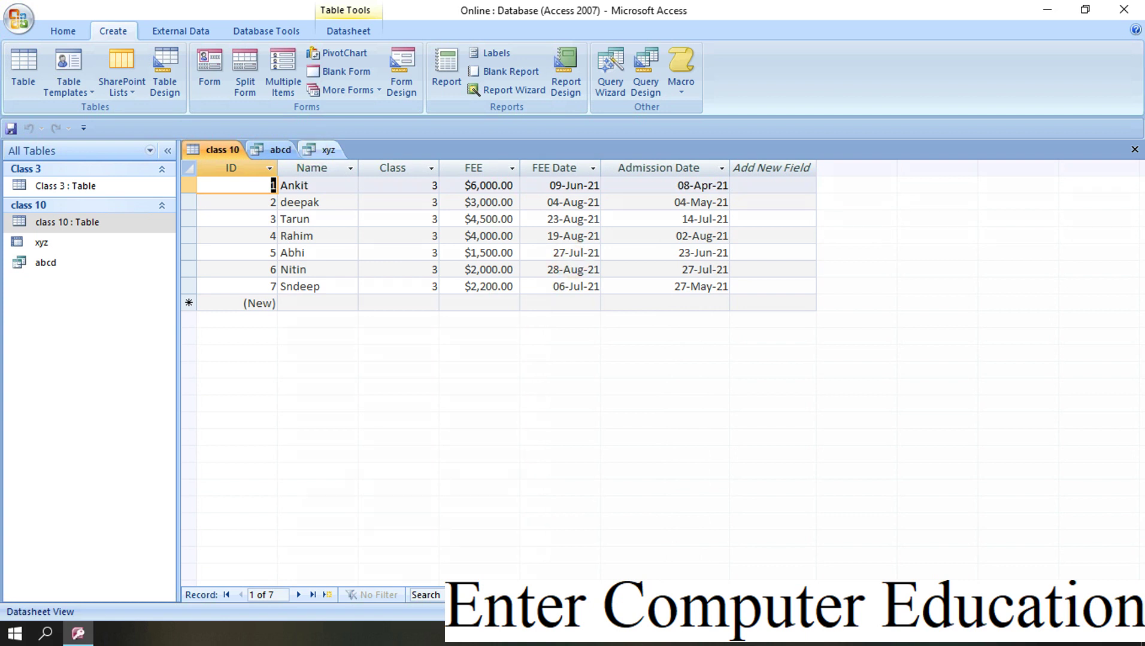
left_click(323, 150)
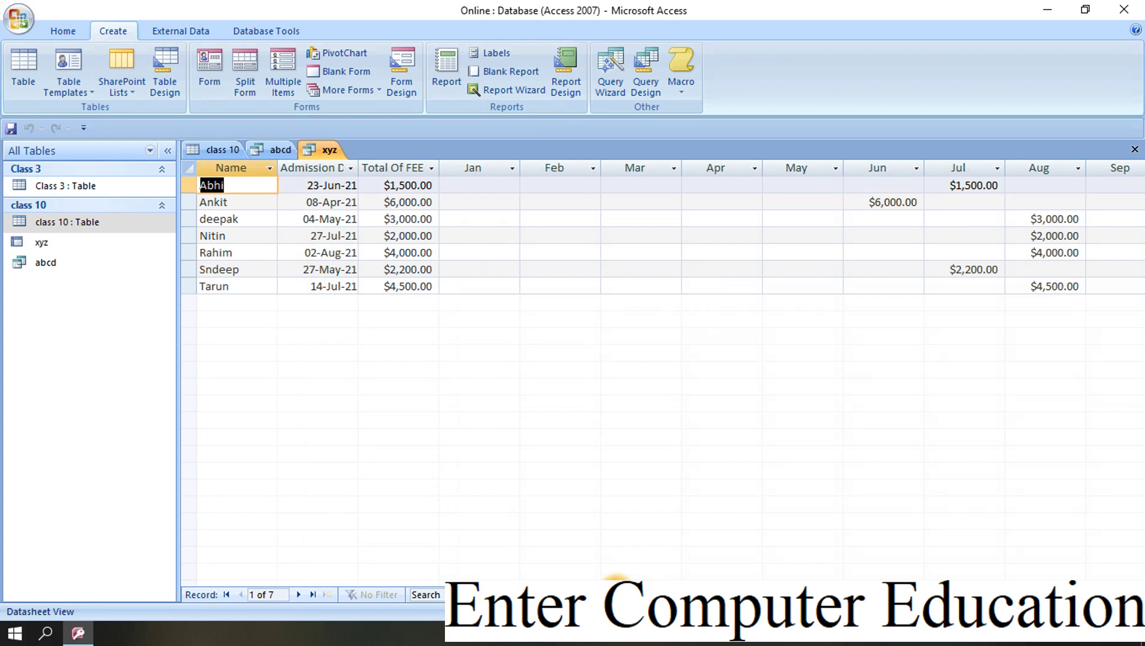
scroll(659, 227, "right", 6)
scroll(658, 227, "left", 6)
left_click(221, 150)
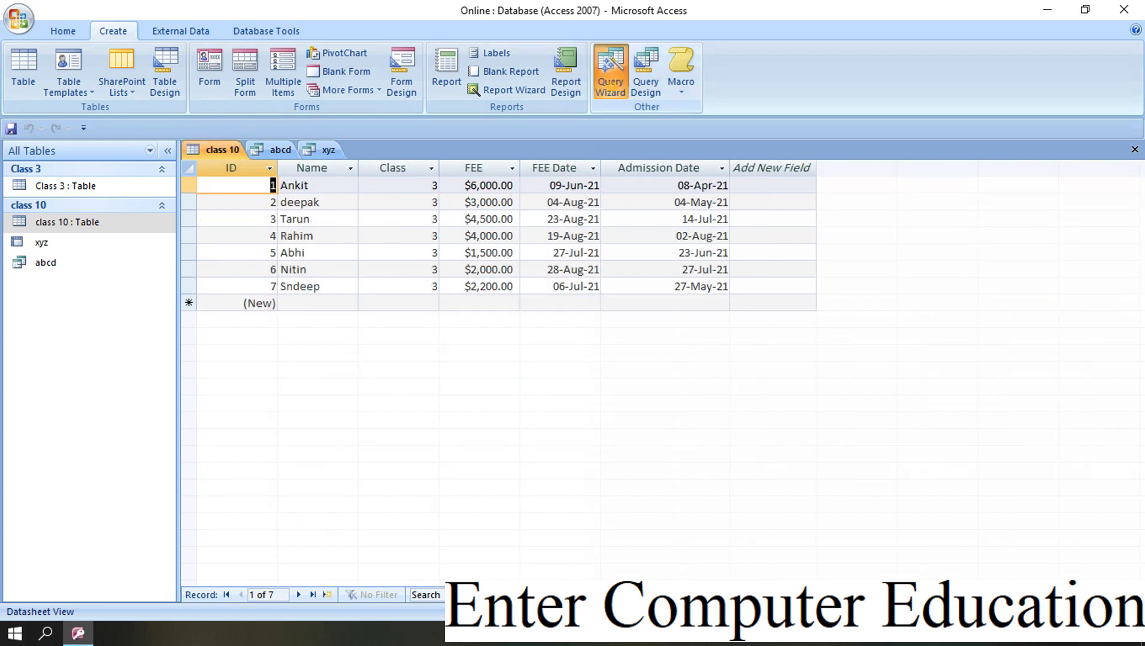
Bring up the query wizard types for creating another new query
left_click(610, 69)
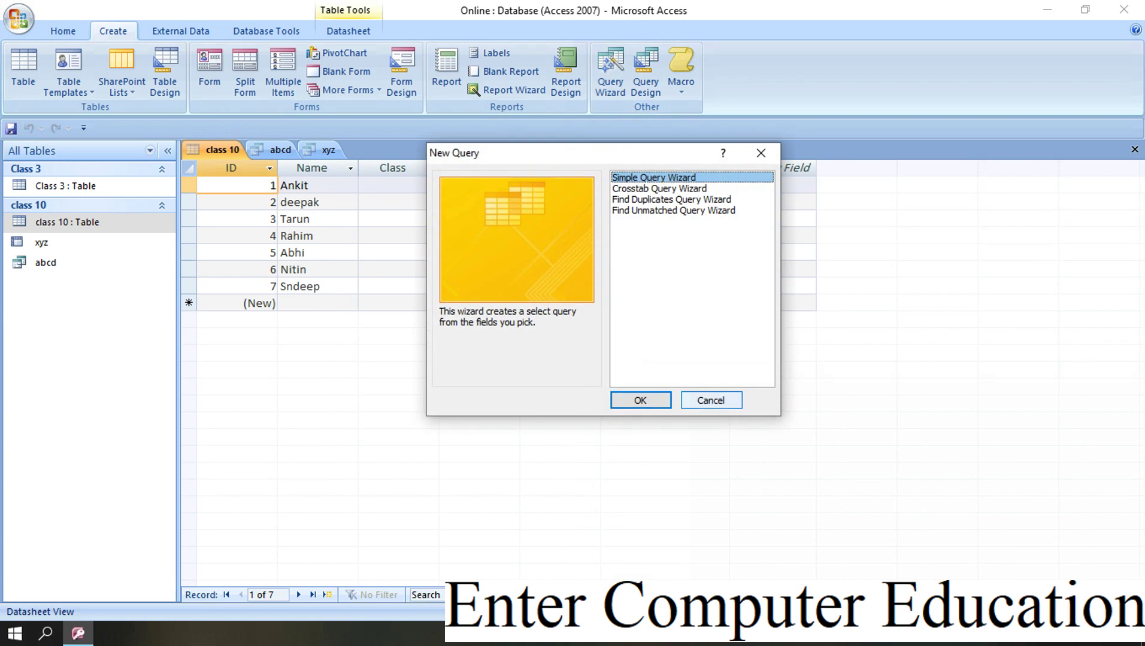
left_click(711, 401)
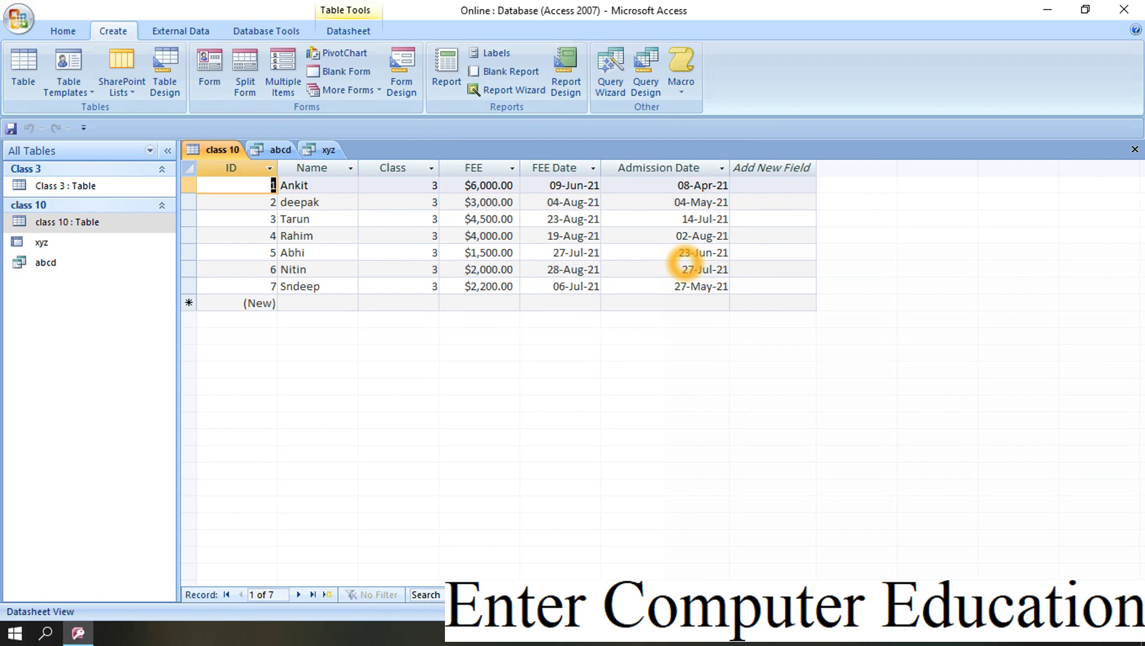
left_click(610, 70)
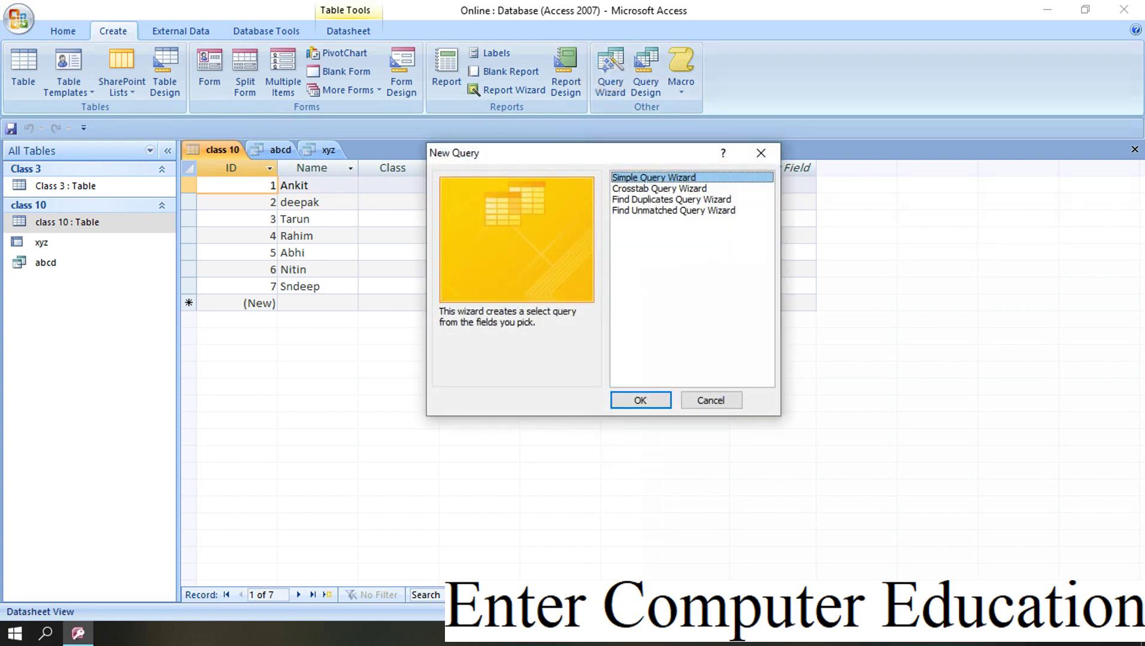